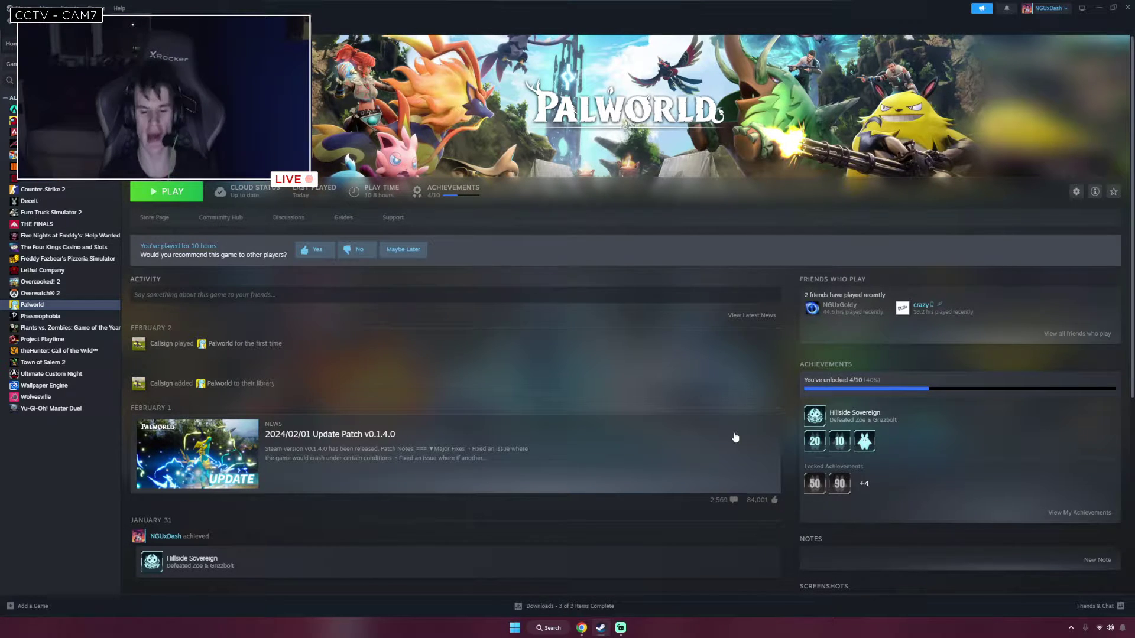
Step: Switch to Chrome and bring up the Protogen Player Customization (V2.12) page on Nexus Mods
{"action": "left_click", "coordinate": [581, 627]}
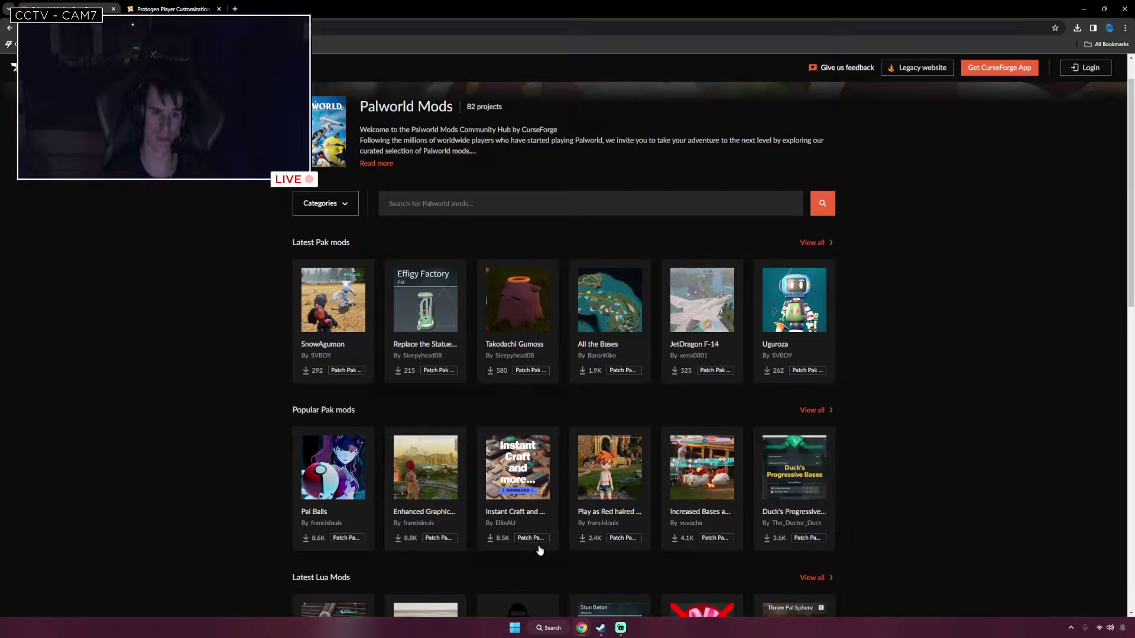
{"action": "left_click", "coordinate": [540, 550]}
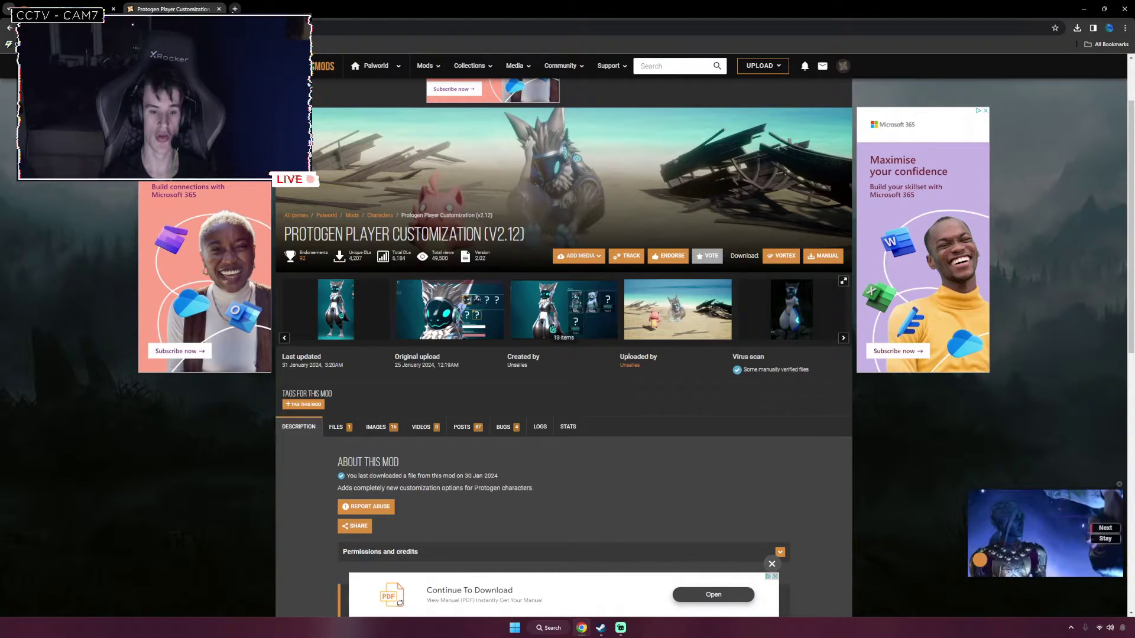
Step: Search Google for 'palworld' in a new tab, glance at the Protogen page, then return to the results
{"action": "key", "text": "ctrl+t"}
{"action": "type", "text": "palworld"}
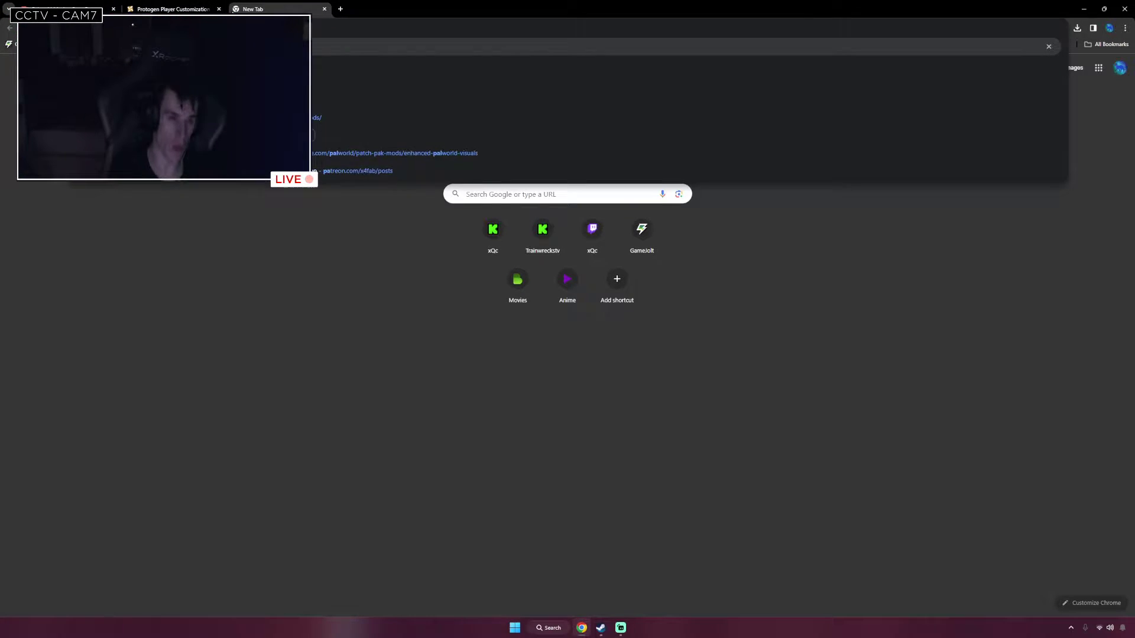
{"action": "key", "text": "Return"}
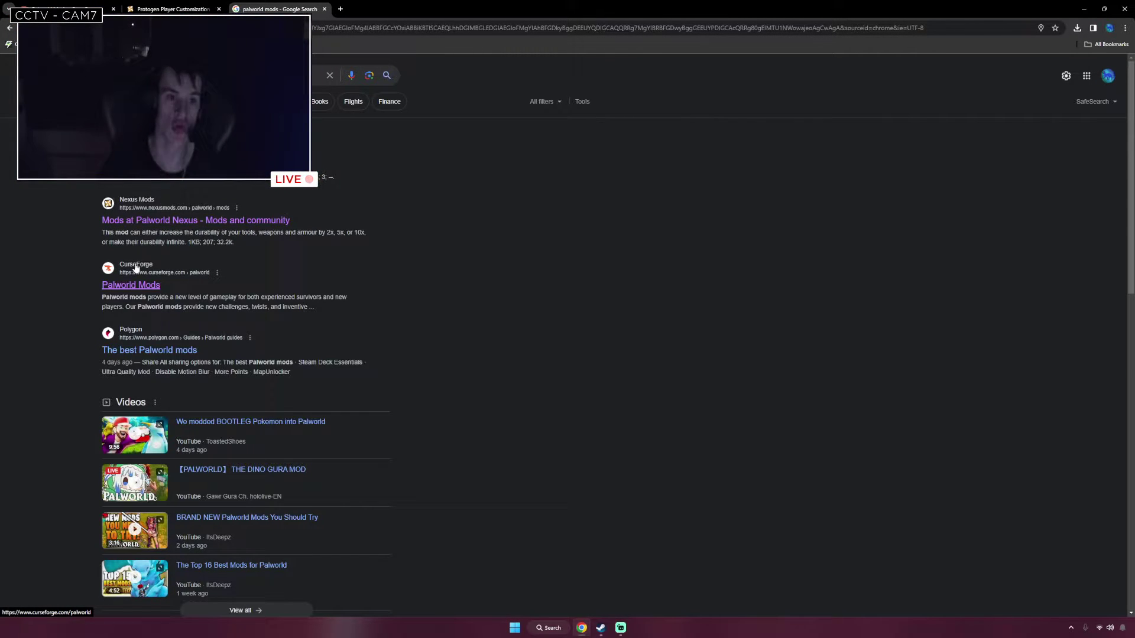
{"action": "key", "text": "ctrl+shift+Tab"}
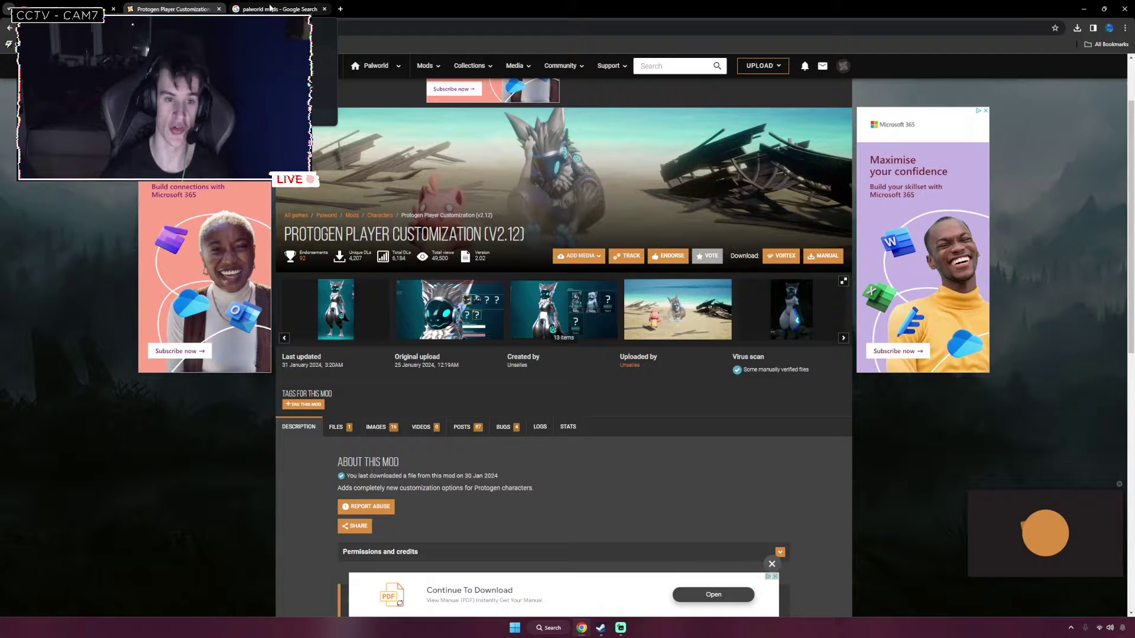
{"action": "left_click", "coordinate": [270, 8]}
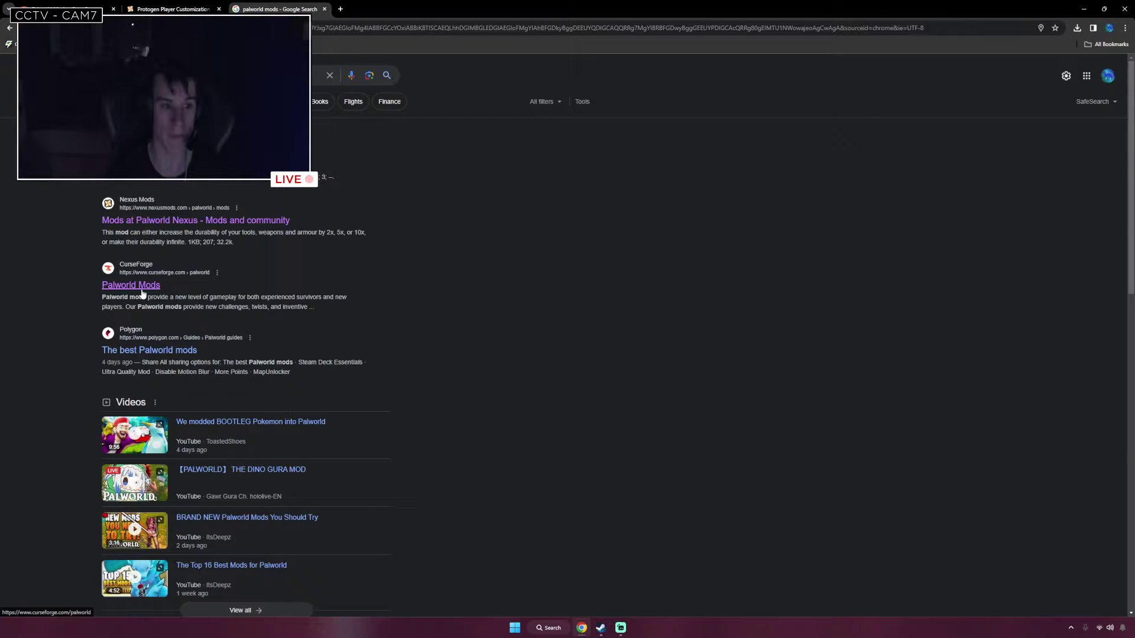
Step: Open the CurseForge Palworld Mods page from the search results and browse it
{"action": "left_click", "coordinate": [159, 285]}
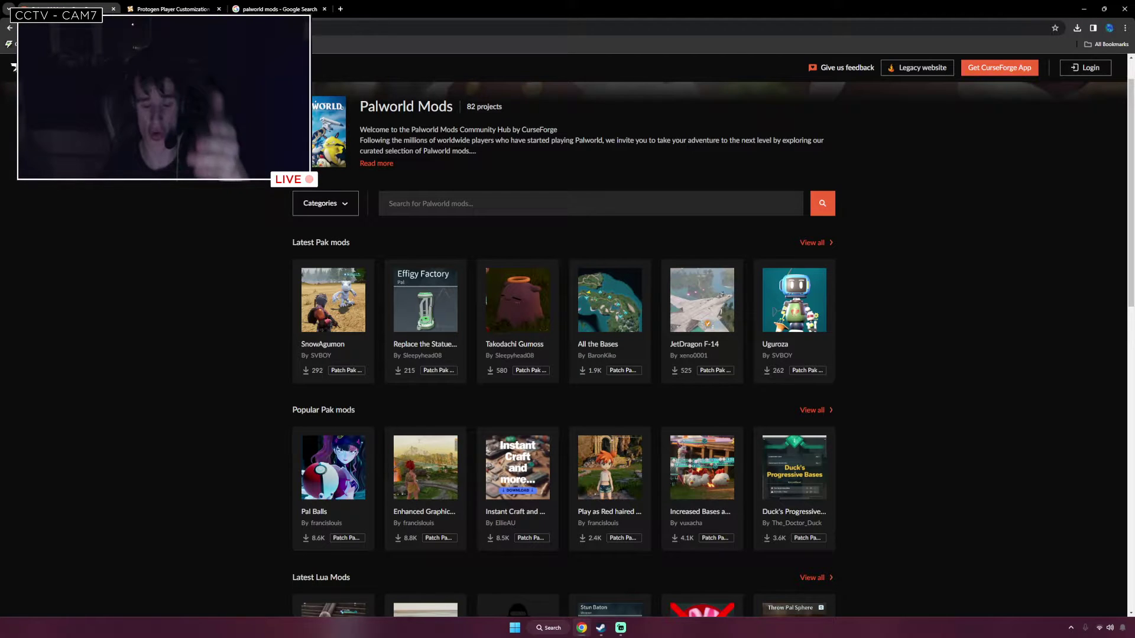
{"action": "scroll", "coordinate": [347, 407], "scroll_direction": "down", "scroll_amount": 3}
{"action": "scroll", "coordinate": [350, 413], "scroll_direction": "up", "scroll_amount": 3}
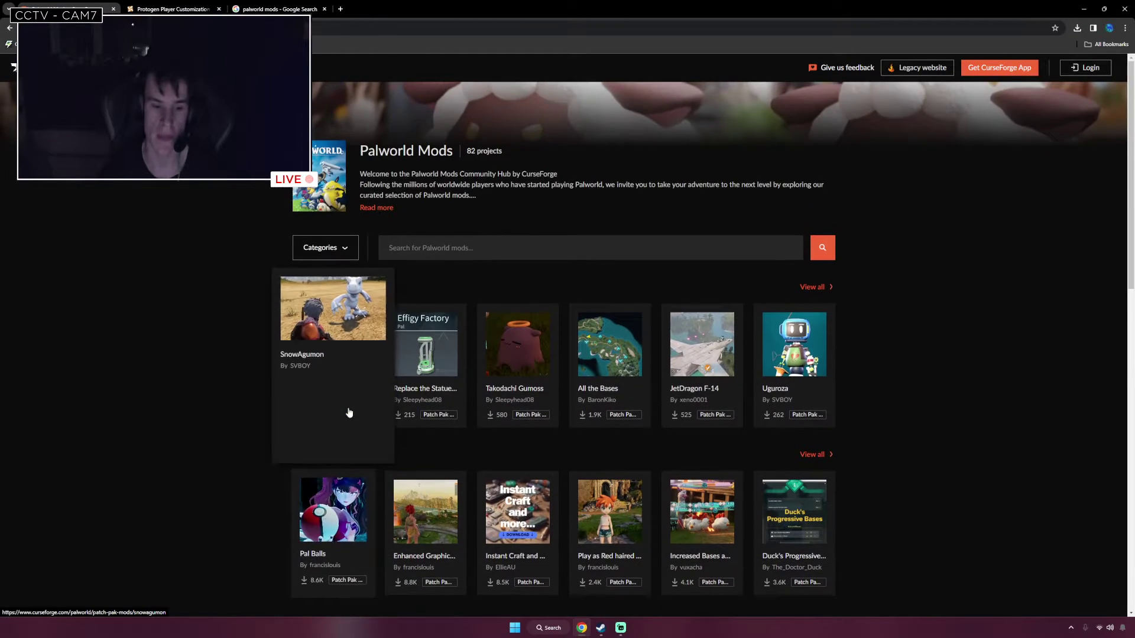
{"action": "scroll", "coordinate": [349, 412], "scroll_direction": "down", "scroll_amount": 1}
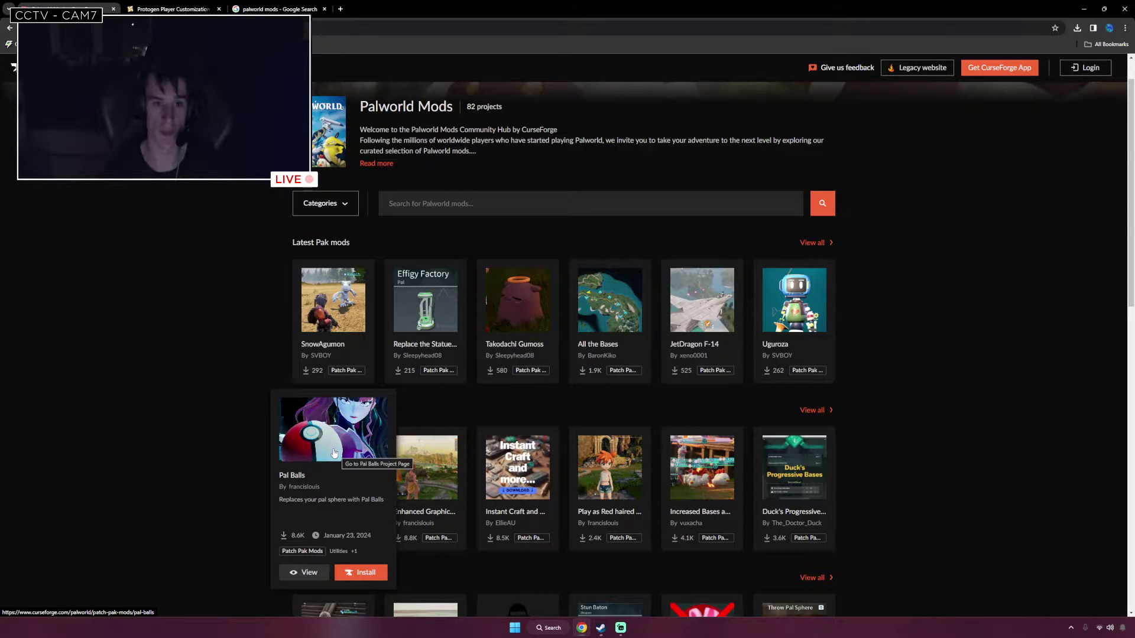
Step: Search CurseForge for 'Pal balls' and download the Pal Balls mod as PokeBalls_P.zip
{"action": "left_click", "coordinate": [426, 204]}
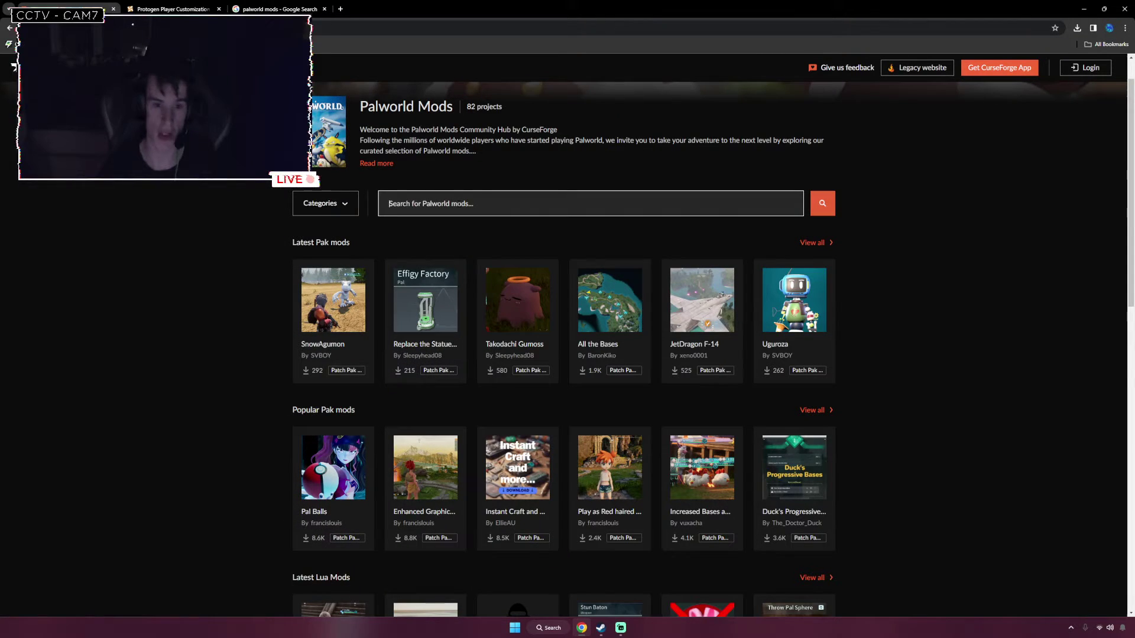
{"action": "type", "text": "Pal b"}
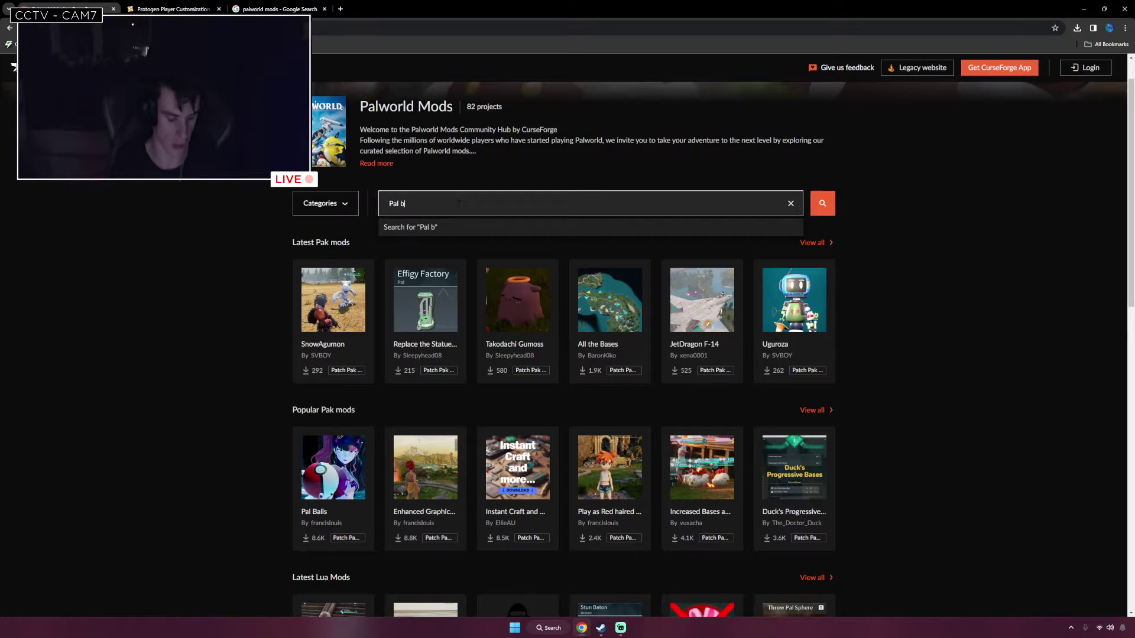
{"action": "type", "text": "alls"}
{"action": "key", "text": "Return"}
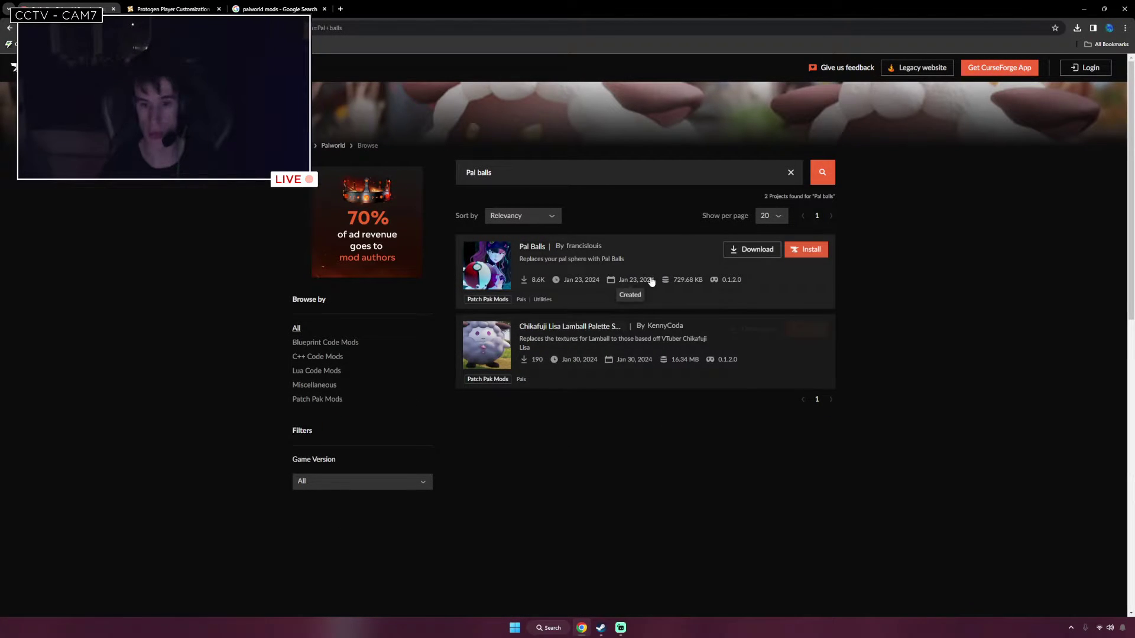
{"action": "left_click", "coordinate": [748, 255]}
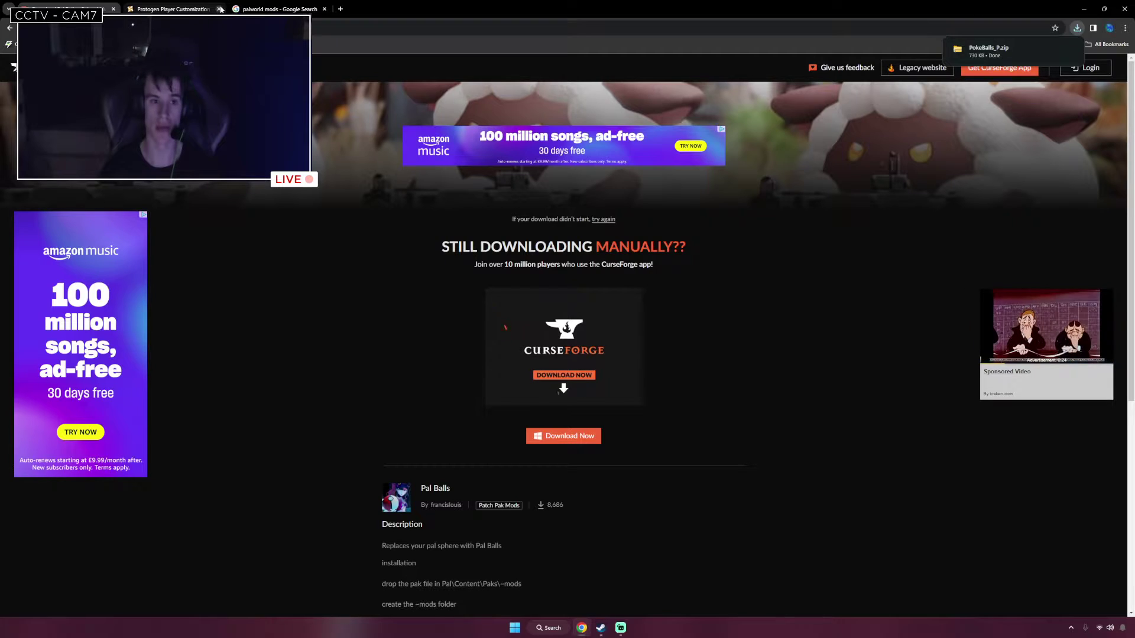
{"action": "mouse_move", "coordinate": [1014, 52]}
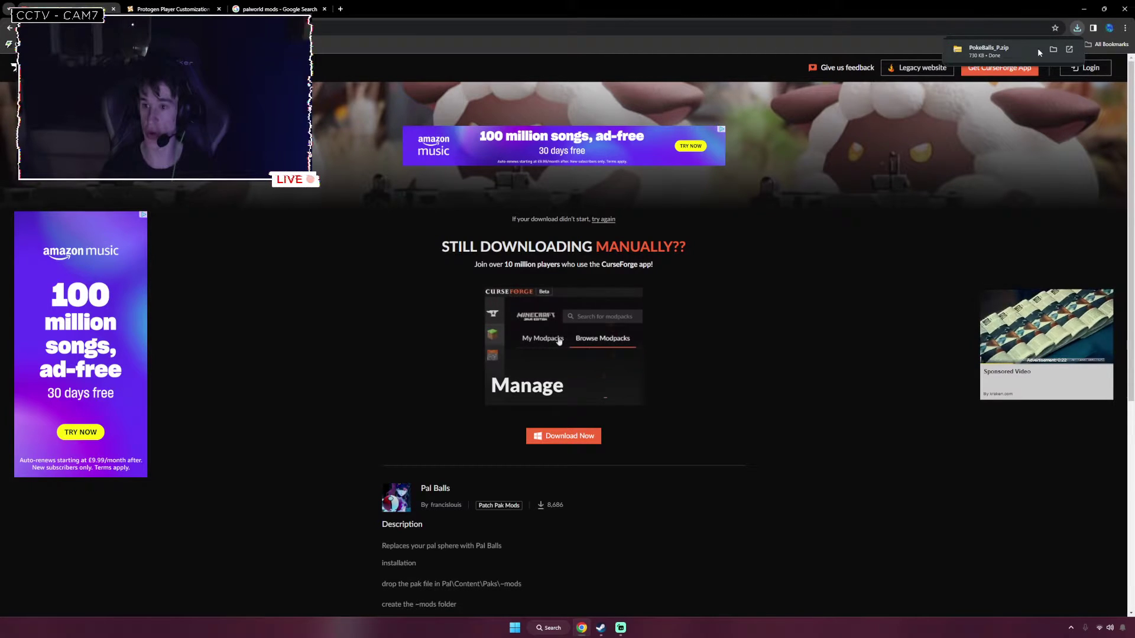
Step: Show PokeBalls_P.zip in Downloads and extract it into a PokeBalls_P folder
{"action": "left_click", "coordinate": [1053, 50]}
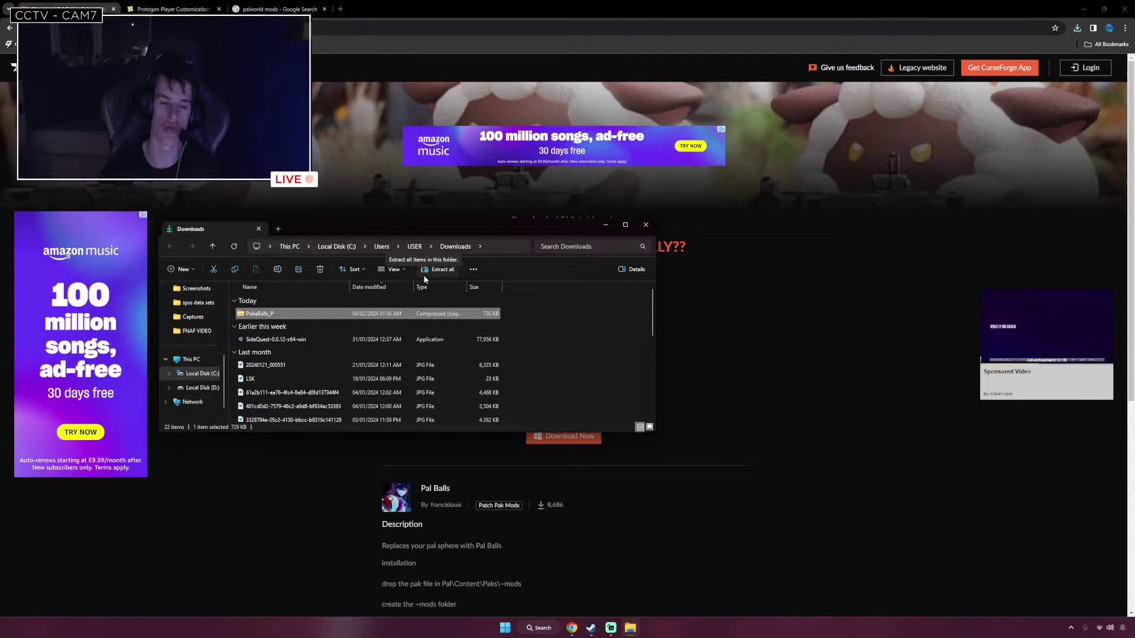
{"action": "left_click", "coordinate": [581, 323]}
{"action": "left_click", "coordinate": [480, 317]}
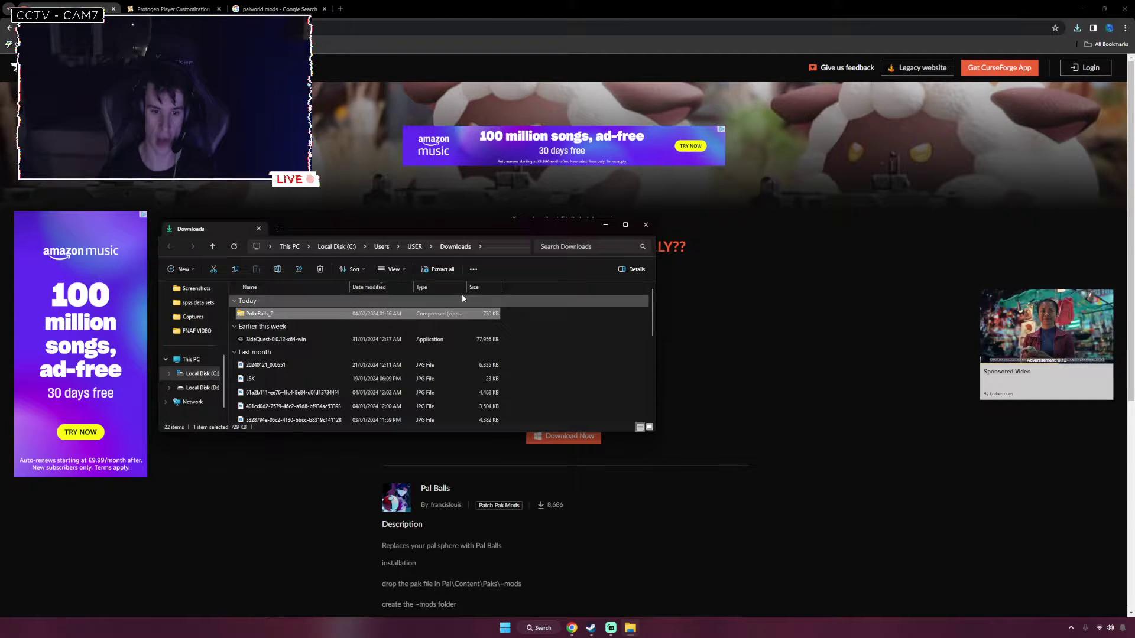
{"action": "left_click", "coordinate": [439, 273]}
{"action": "left_click", "coordinate": [647, 398]}
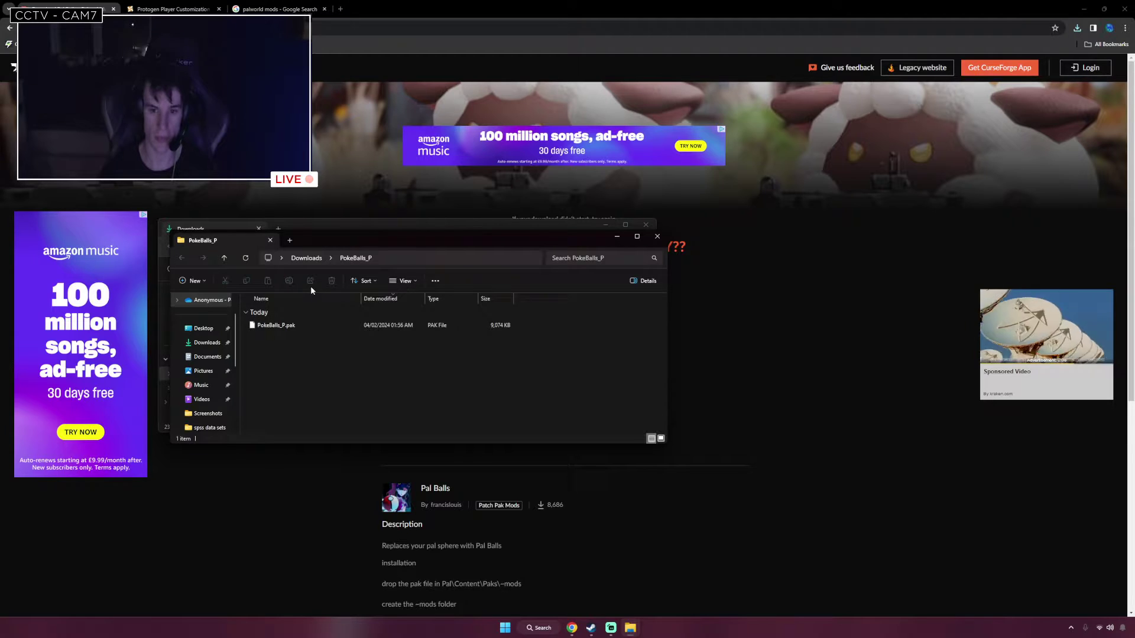
Step: Close the extracted-files window, delete PokeBalls_P.zip, and move the Downloads window aside
{"action": "key", "text": "ctrl+w"}
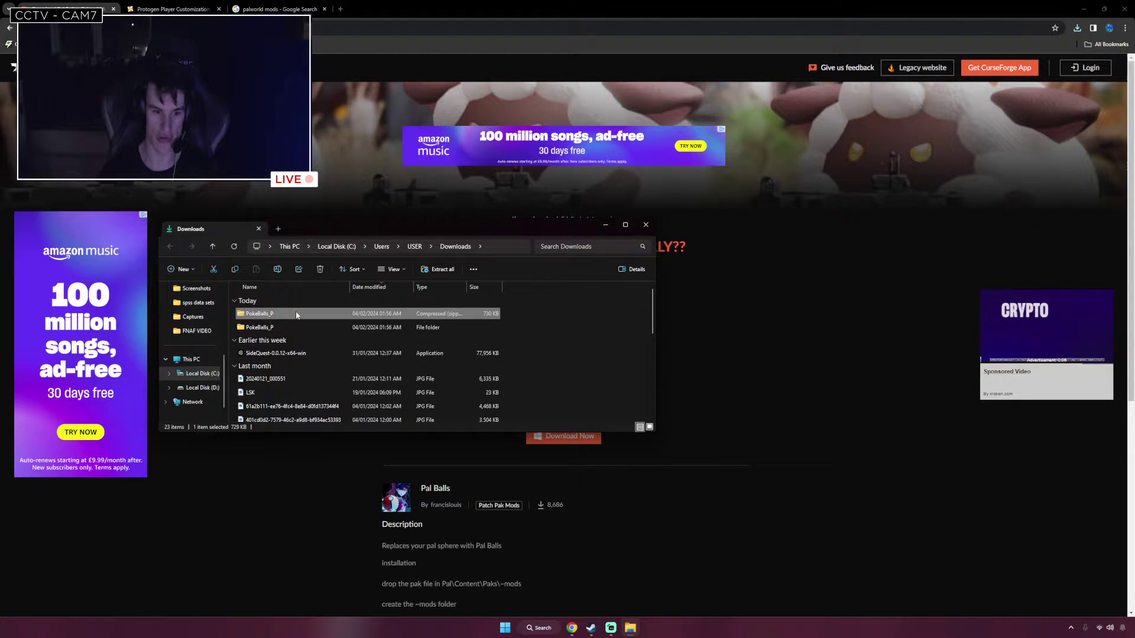
{"action": "left_click", "coordinate": [318, 275]}
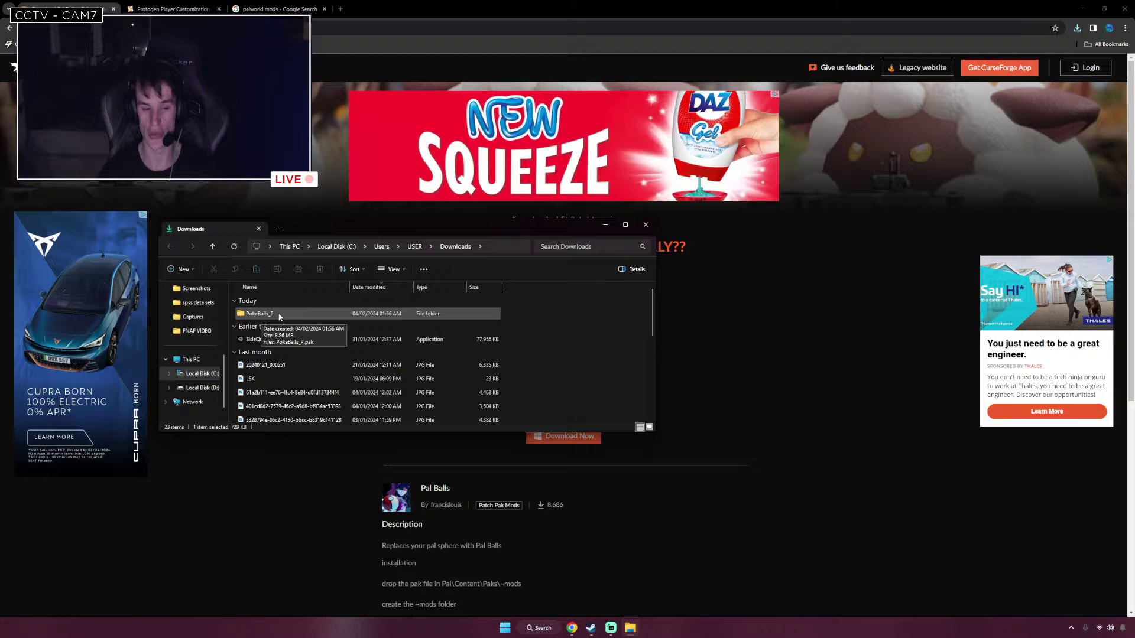
{"action": "left_click_drag", "start_coordinate": [384, 234], "coordinate": [230, 100]}
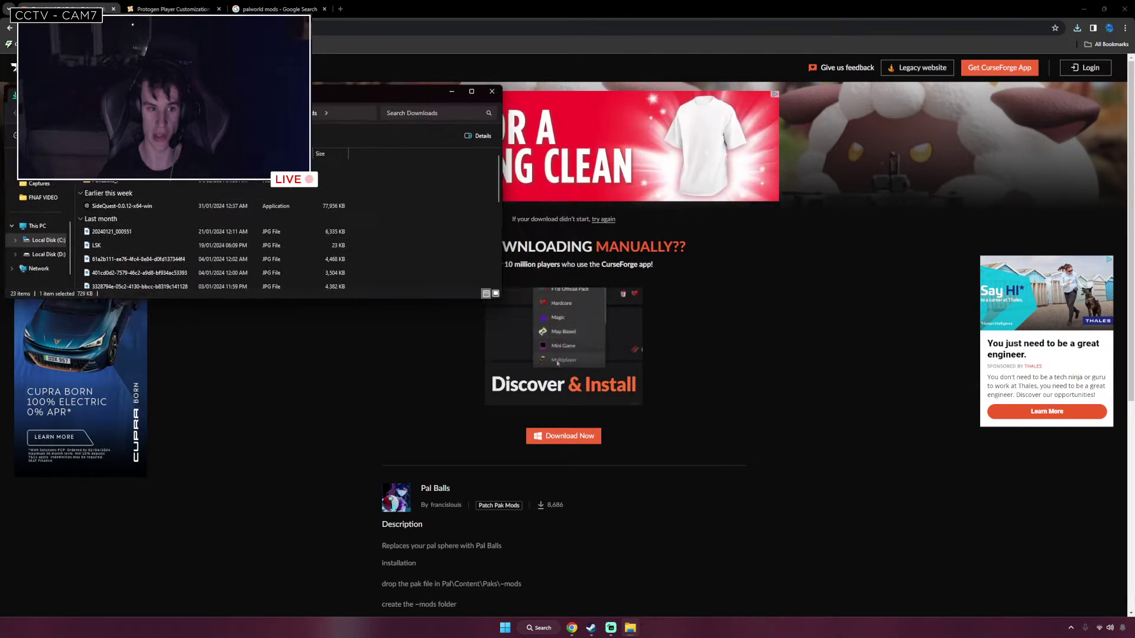
Step: Bring Steam to the front and go to Palworld's library page
{"action": "left_click", "coordinate": [589, 629]}
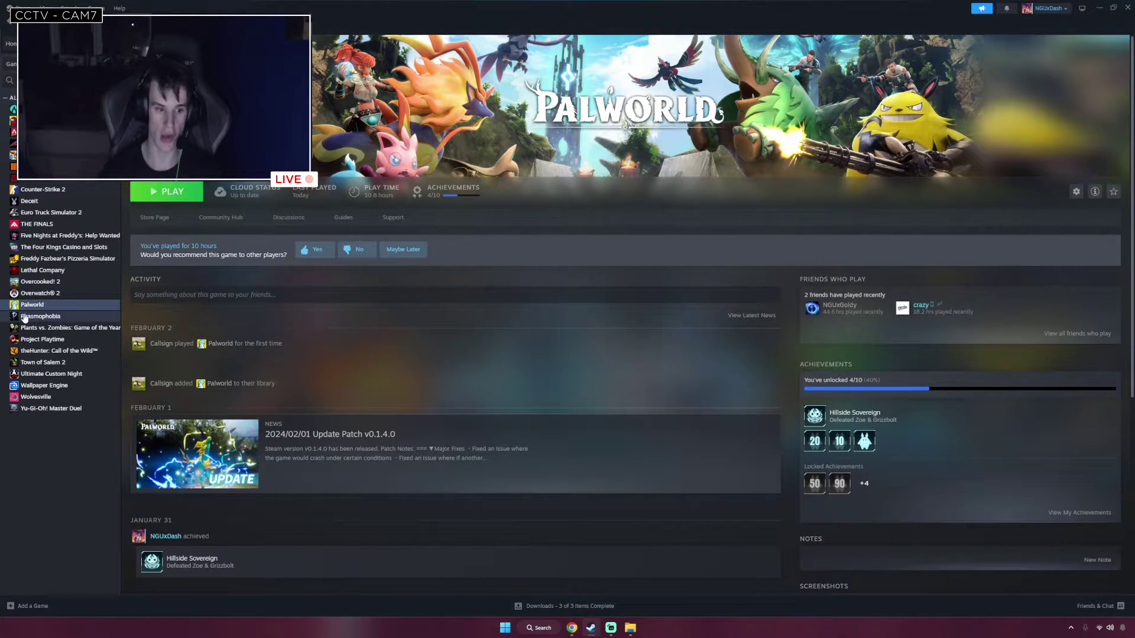
{"action": "left_click", "coordinate": [36, 178]}
{"action": "left_click", "coordinate": [59, 306]}
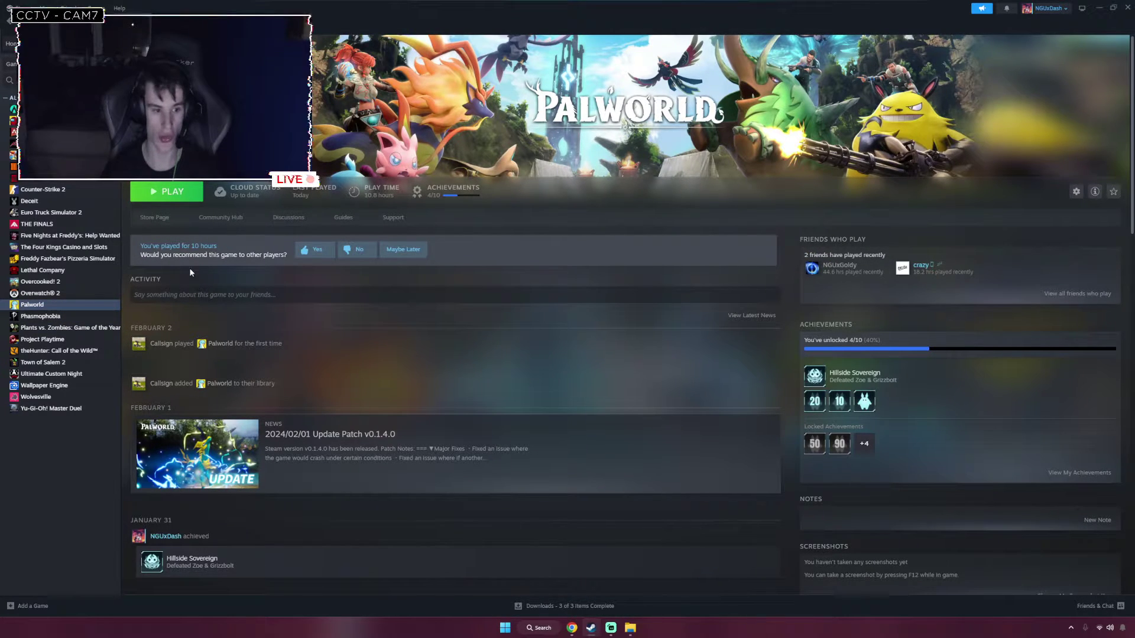
{"action": "right_click", "coordinate": [79, 307]}
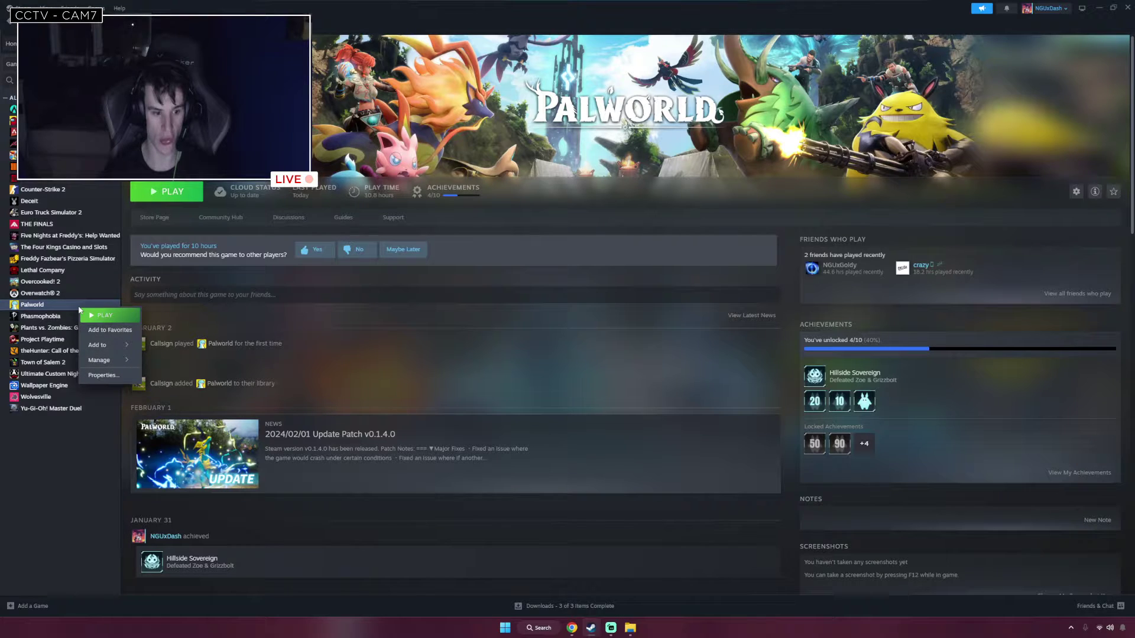
{"action": "mouse_move", "coordinate": [118, 362]}
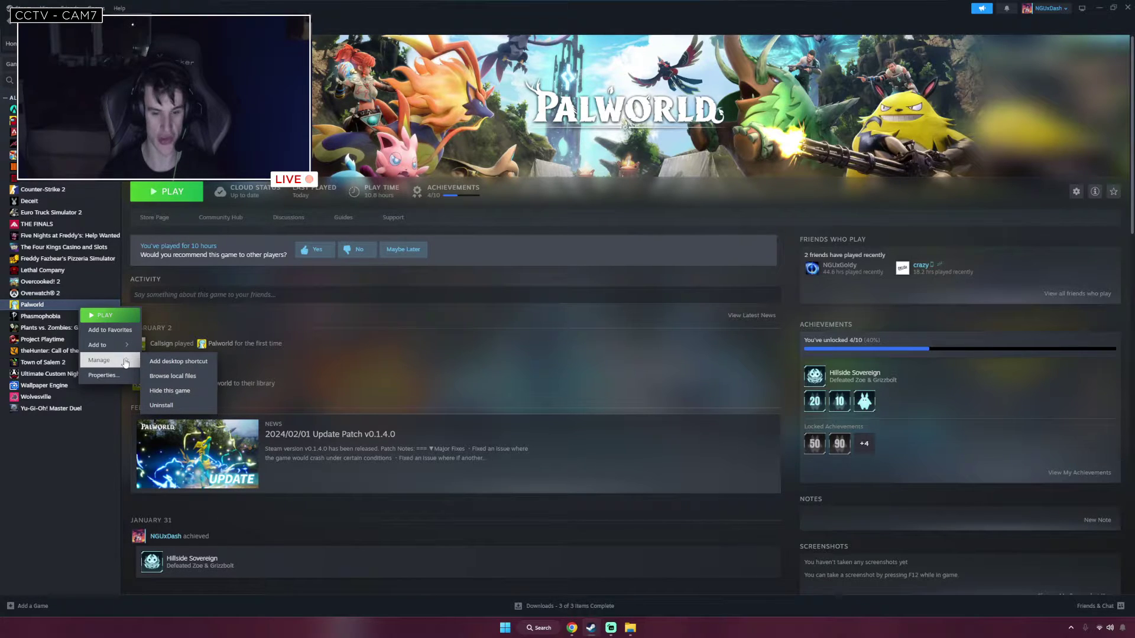
Step: Open Palworld's install folder through the gear's Manage > Browse local files
{"action": "left_click", "coordinate": [1073, 194]}
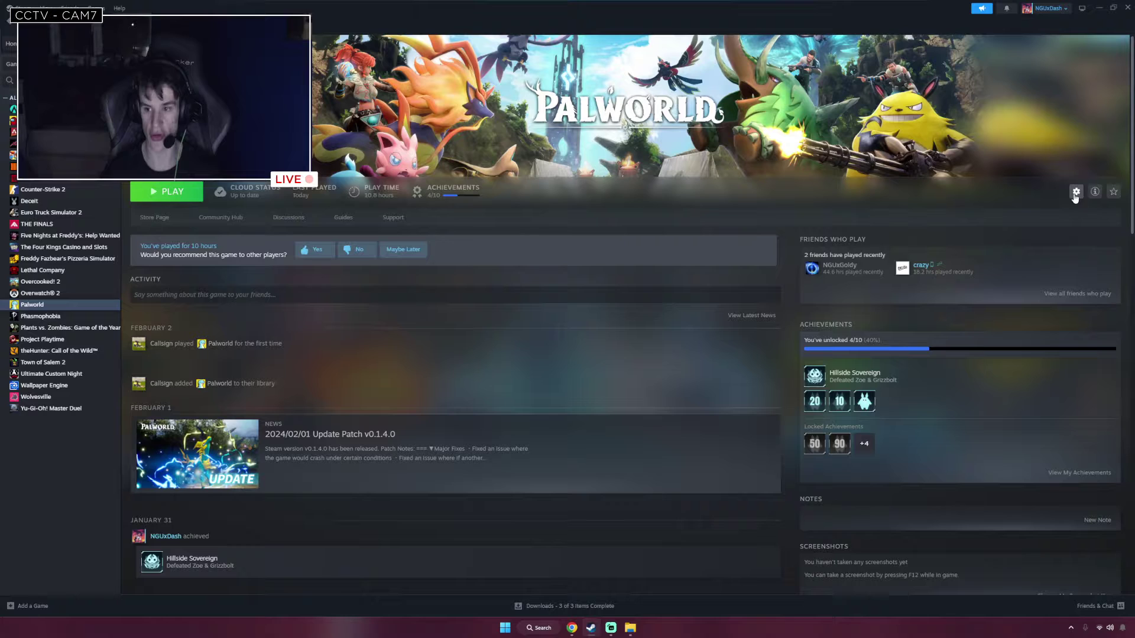
{"action": "left_click", "coordinate": [1075, 195]}
{"action": "mouse_move", "coordinate": [1095, 240]}
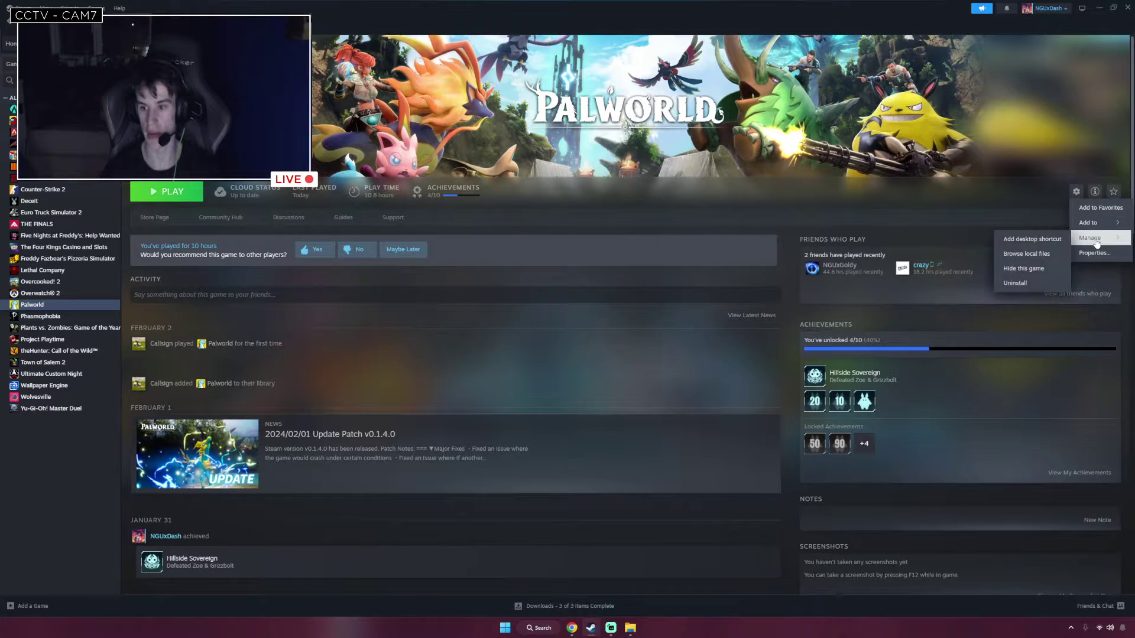
{"action": "left_click", "coordinate": [1041, 259]}
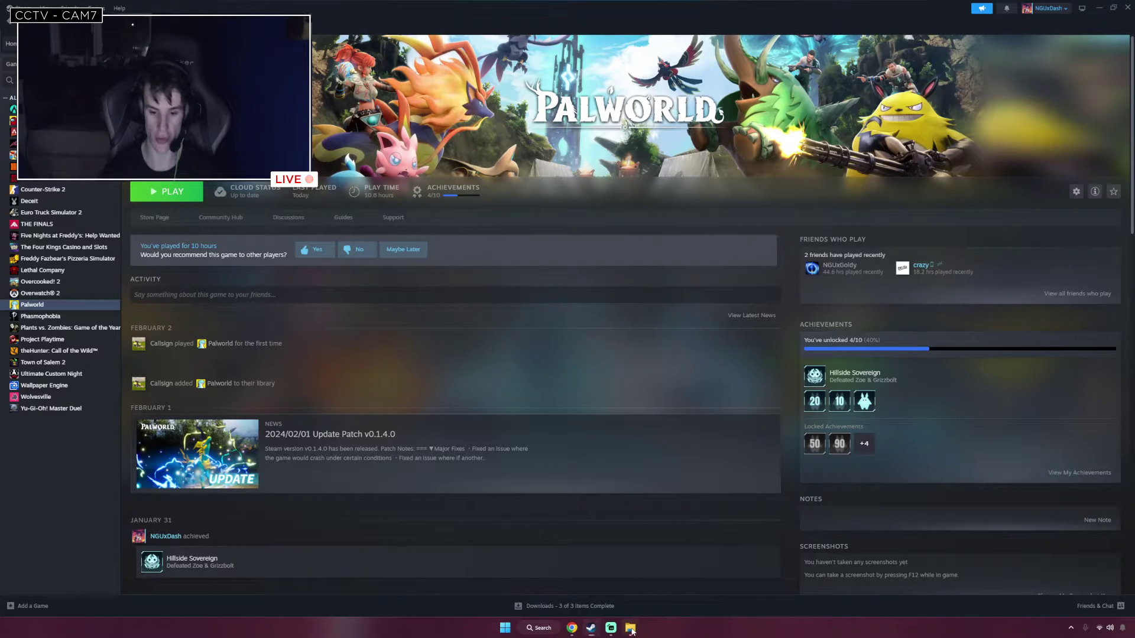
Step: Arrange the Palworld folder window on the right and the Downloads window beside it
{"action": "mouse_move", "coordinate": [631, 630]}
{"action": "left_click", "coordinate": [668, 581]}
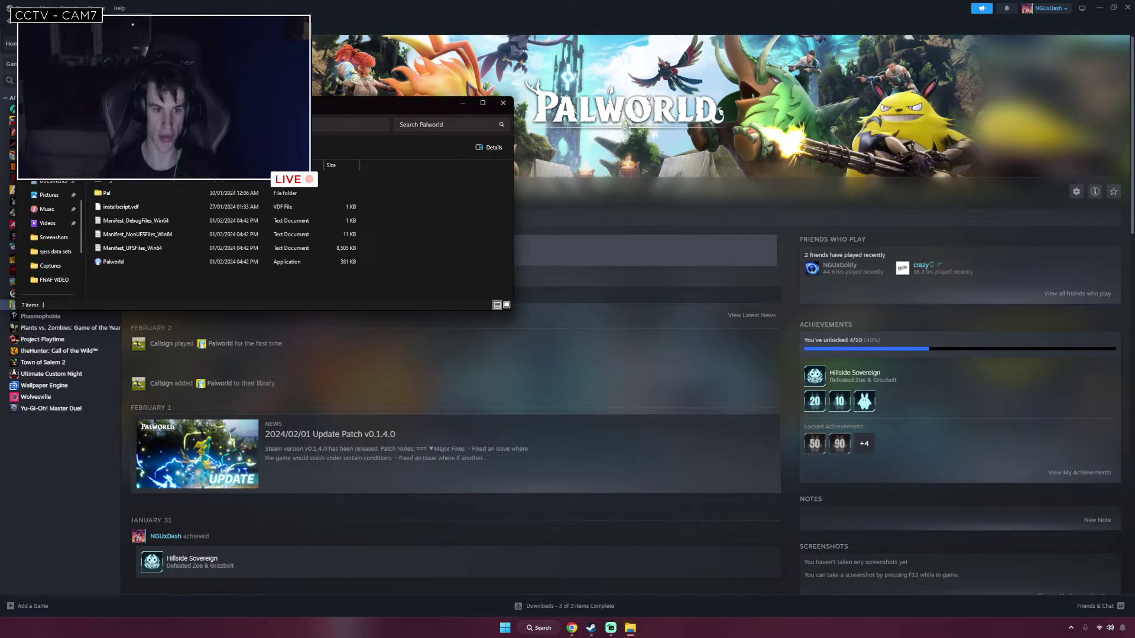
{"action": "left_click_drag", "start_coordinate": [295, 110], "coordinate": [842, 231]}
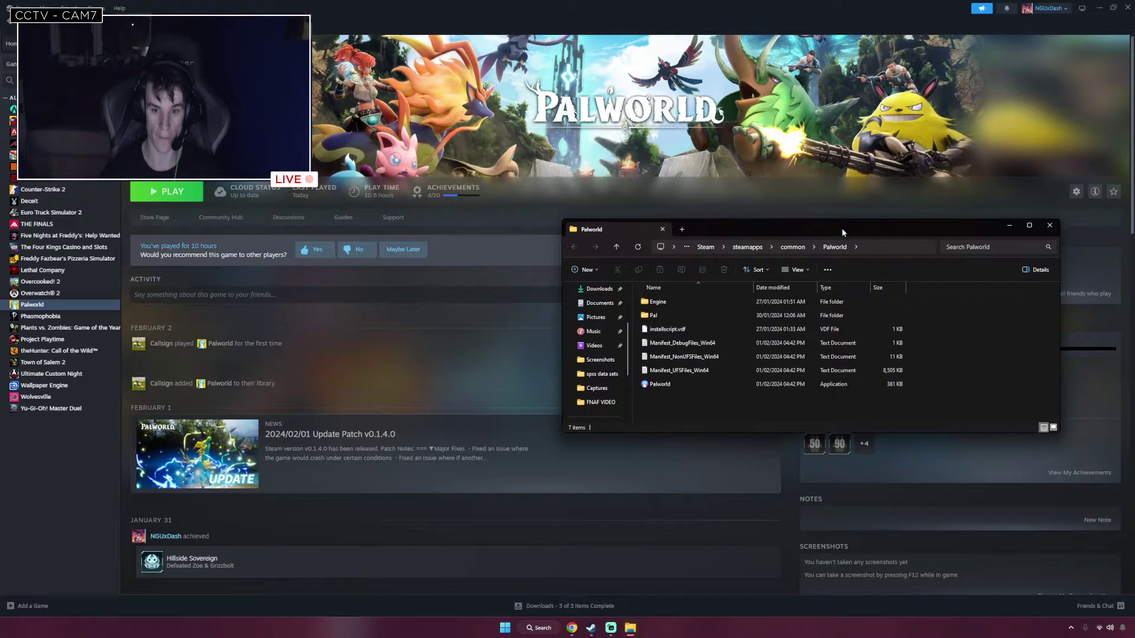
{"action": "mouse_move", "coordinate": [630, 628]}
{"action": "left_click", "coordinate": [580, 565]}
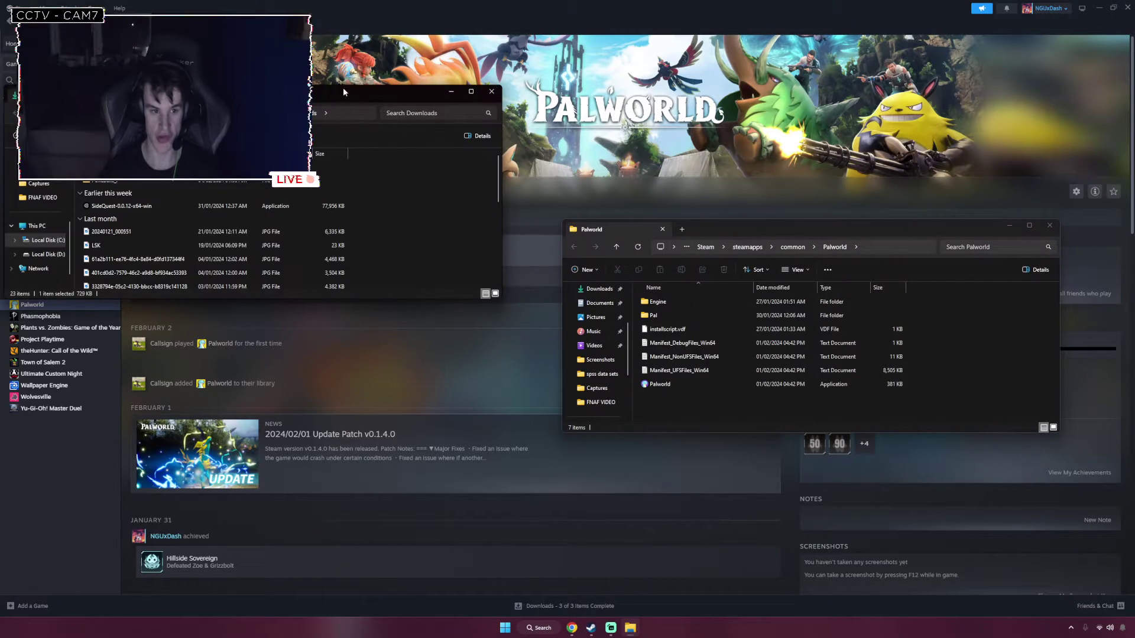
{"action": "left_click_drag", "start_coordinate": [335, 91], "coordinate": [378, 228]}
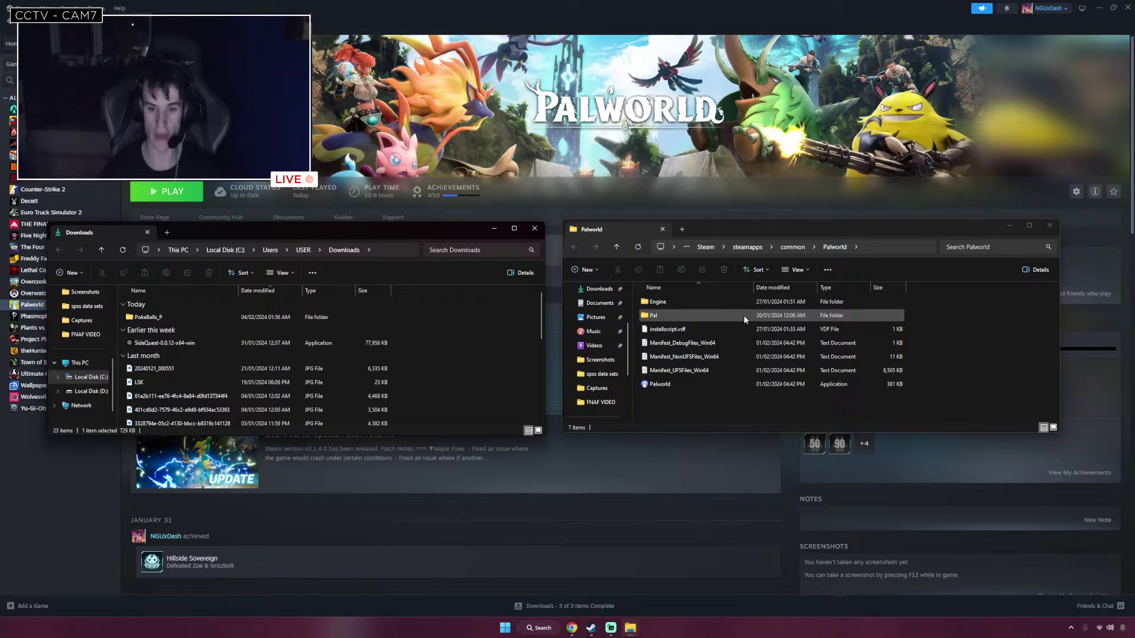
Step: Navigate the Palworld window into Pal\Content\Paks
{"action": "double_click", "coordinate": [657, 316]}
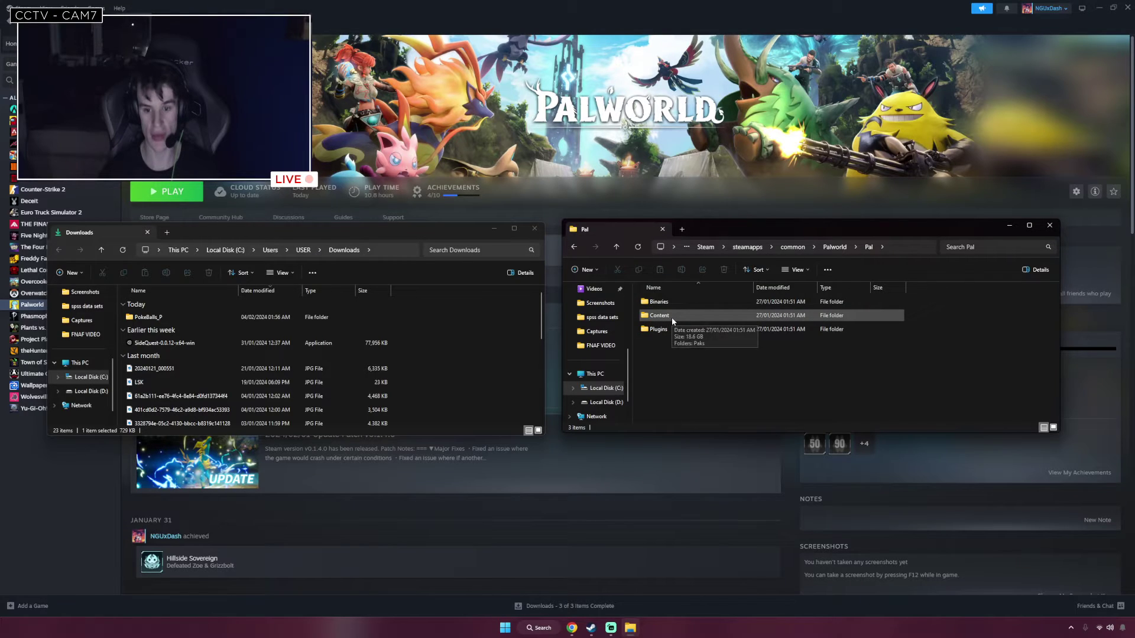
{"action": "double_click", "coordinate": [672, 317]}
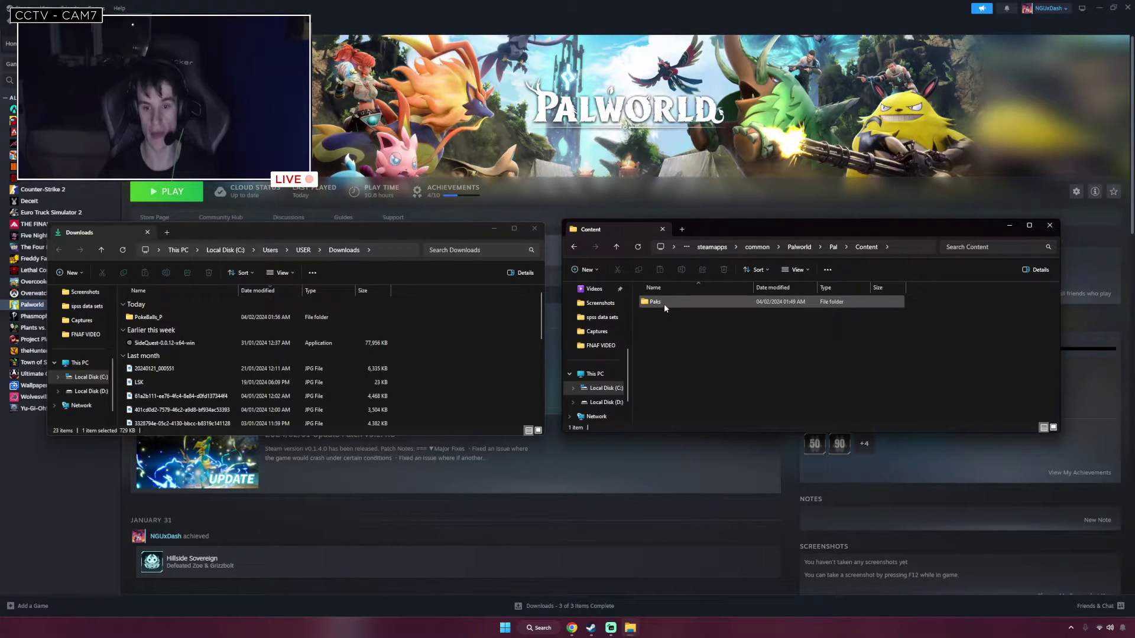
{"action": "double_click", "coordinate": [664, 303]}
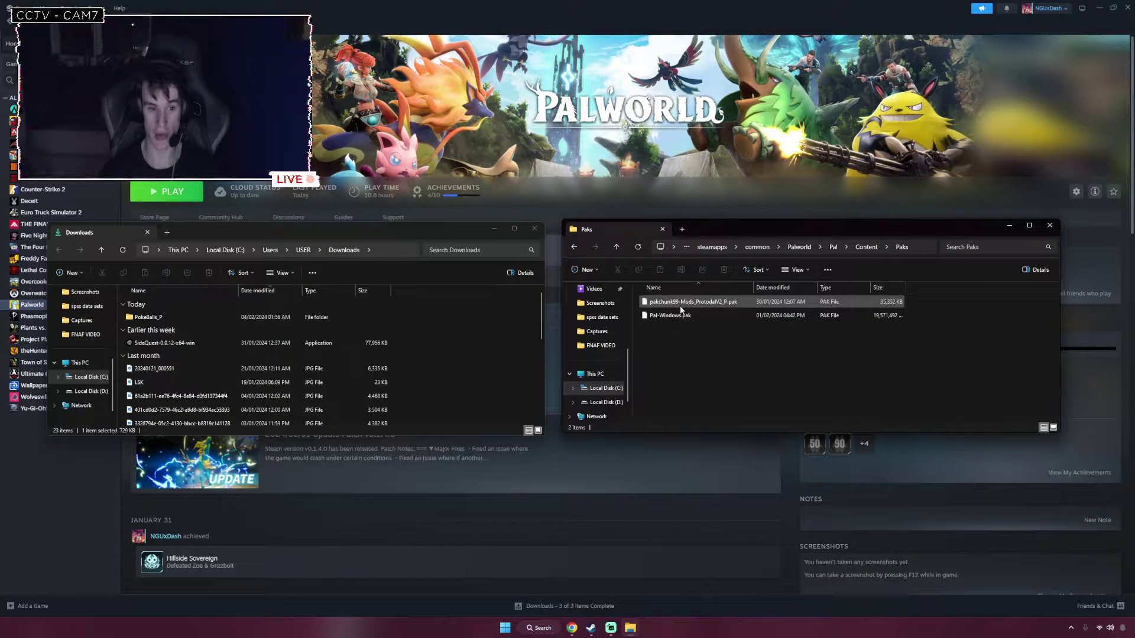
Step: Move PokeBalls_P.pak from Downloads\PokeBalls_P into Paks and close the Paks window
{"action": "double_click", "coordinate": [158, 318]}
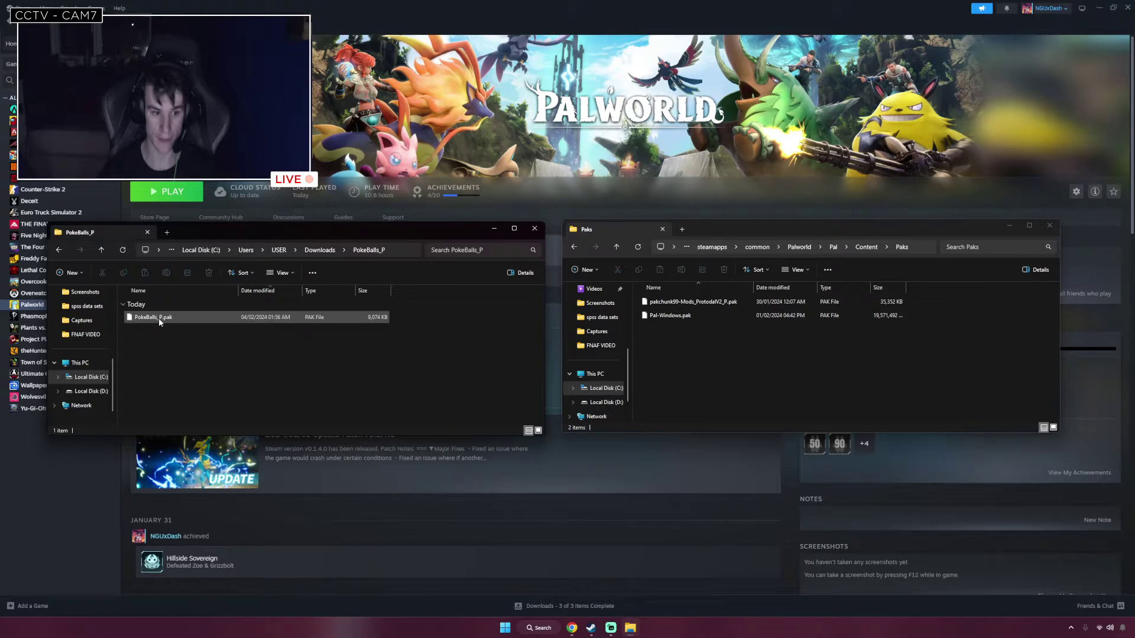
{"action": "left_click", "coordinate": [158, 319]}
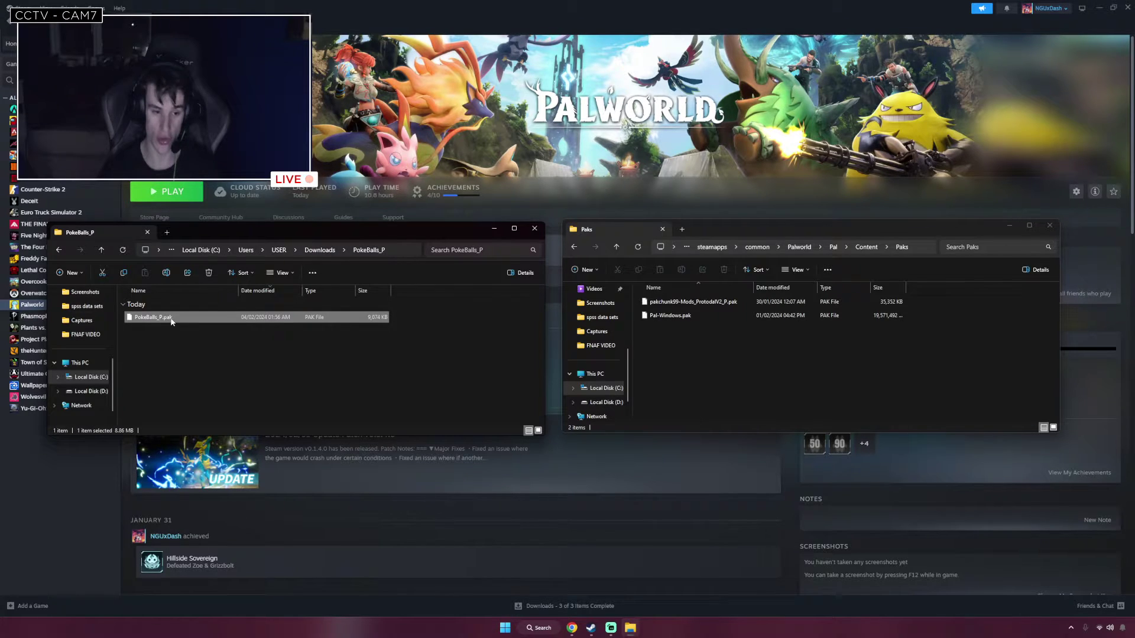
{"action": "mouse_move", "coordinate": [293, 320]}
{"action": "left_mouse_down"}
{"action": "mouse_move", "coordinate": [729, 364]}
{"action": "mouse_move", "coordinate": [371, 350]}
{"action": "mouse_move", "coordinate": [309, 327]}
{"action": "left_mouse_up"}
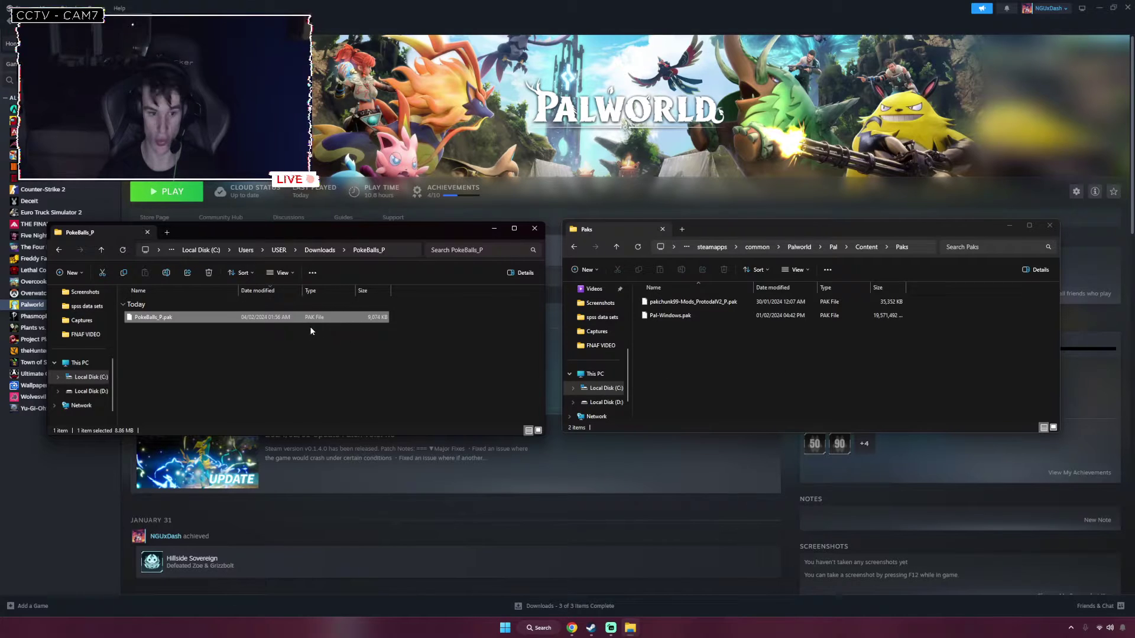
{"action": "right_click", "coordinate": [322, 318]}
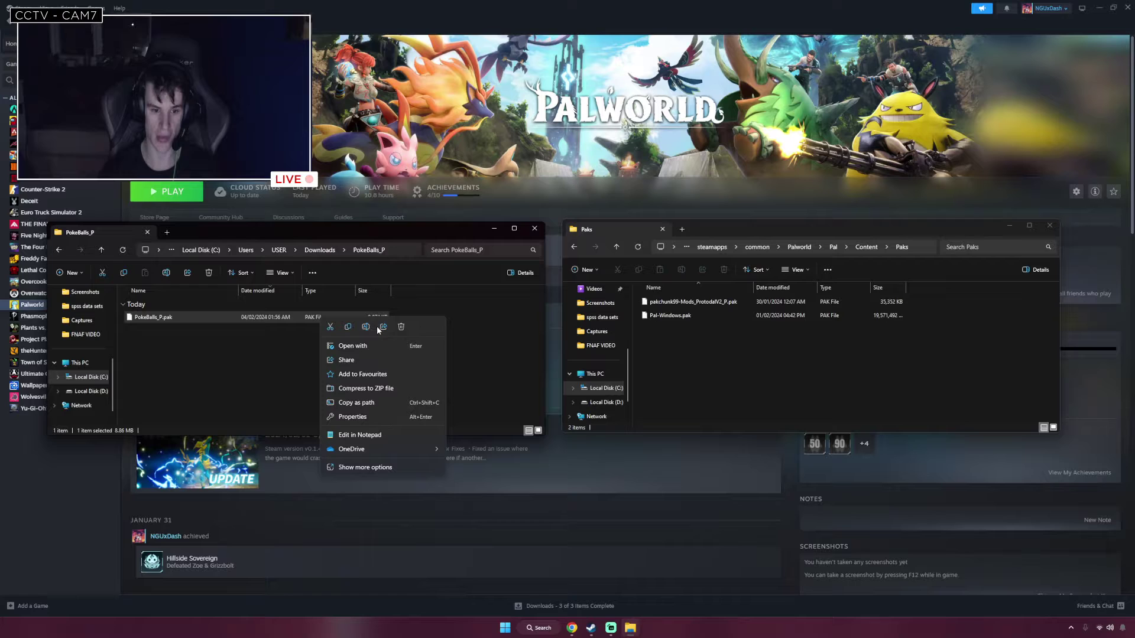
{"action": "left_click", "coordinate": [264, 322]}
{"action": "right_click", "coordinate": [264, 322]}
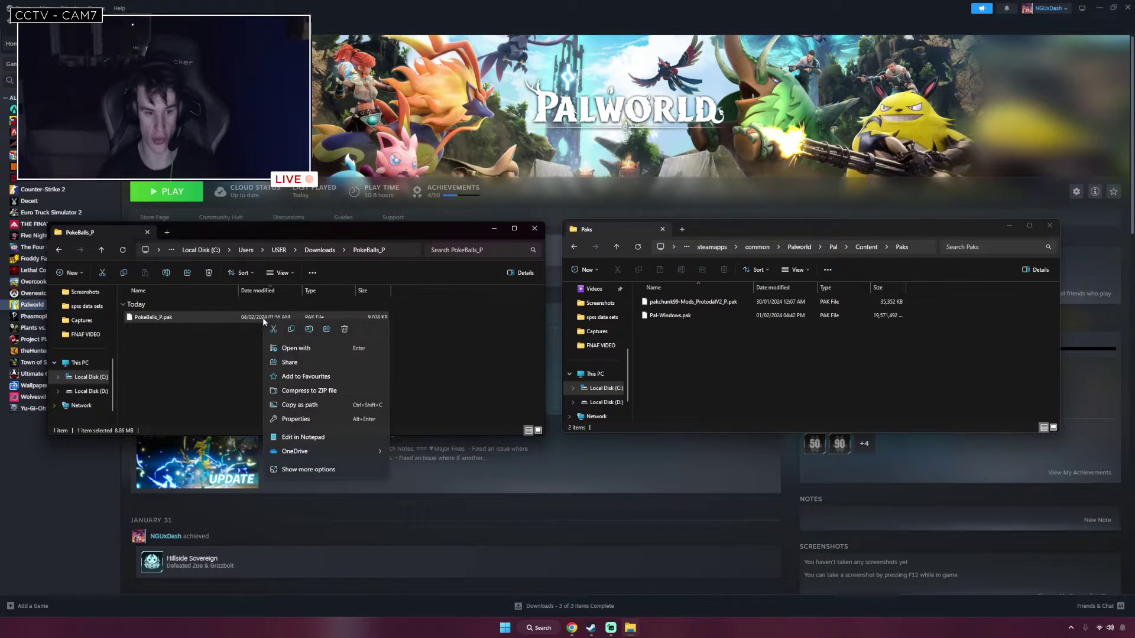
{"action": "left_click", "coordinate": [229, 320]}
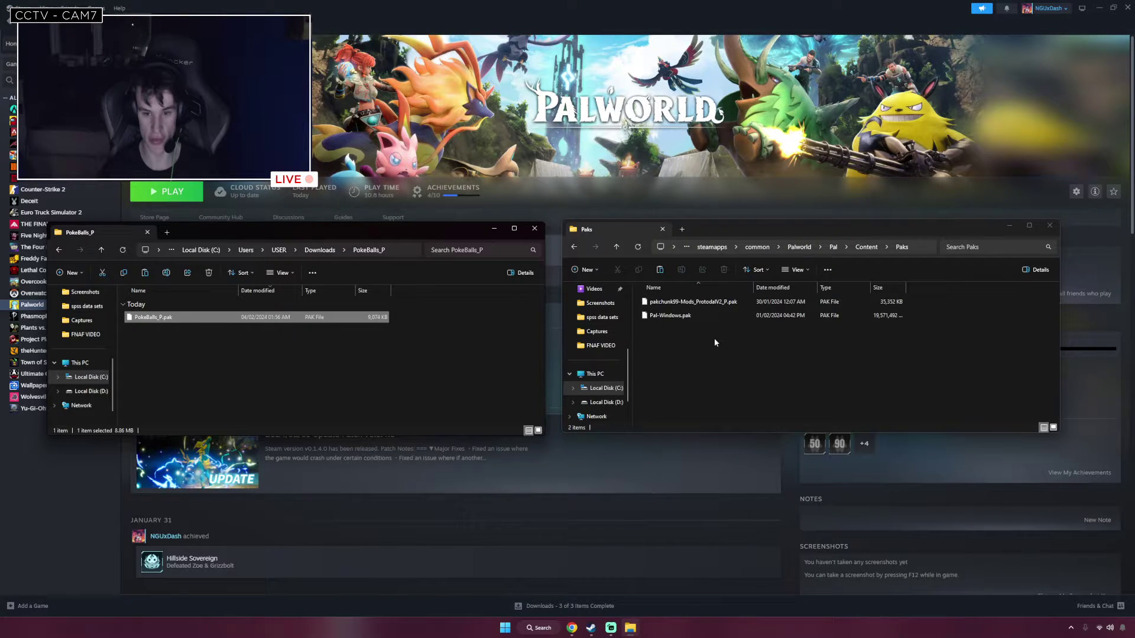
{"action": "left_click_drag", "start_coordinate": [362, 318], "coordinate": [668, 356]}
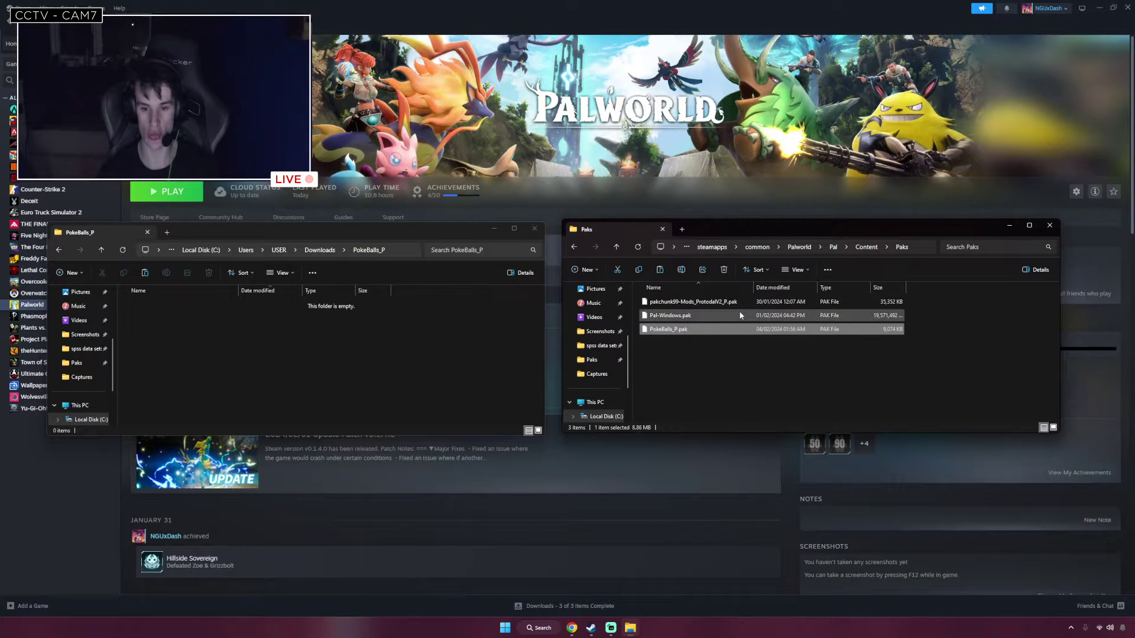
{"action": "left_click", "coordinate": [1049, 226]}
Step: Close the PokeBalls_P window and open Nexus Mods' Palworld mods listing from the Google results
{"action": "left_click", "coordinate": [535, 228]}
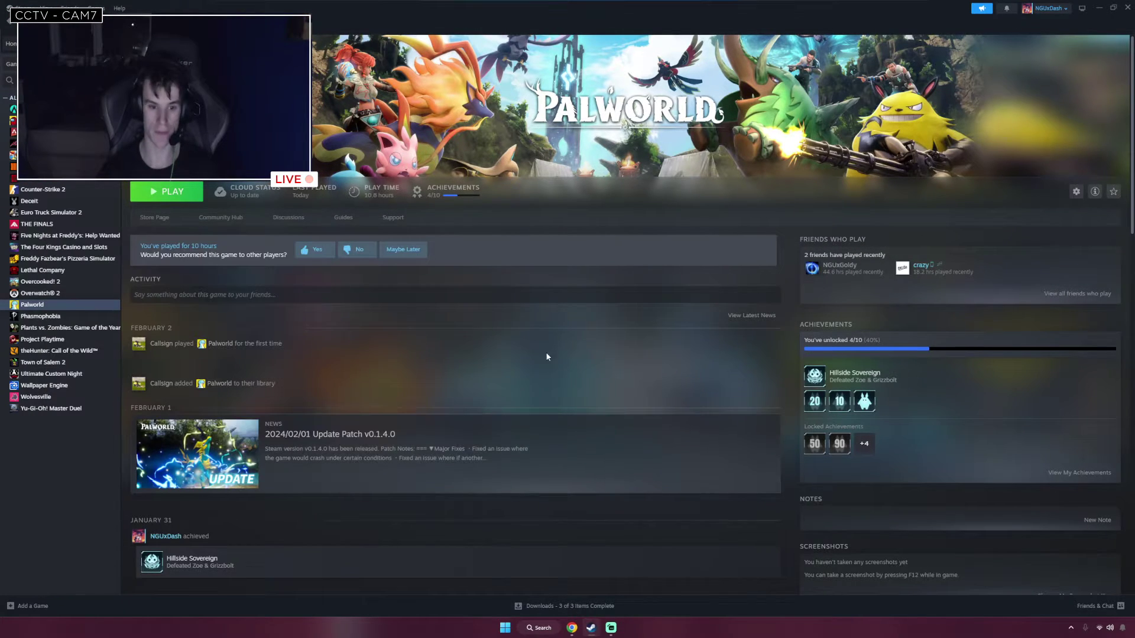
{"action": "left_click", "coordinate": [571, 627]}
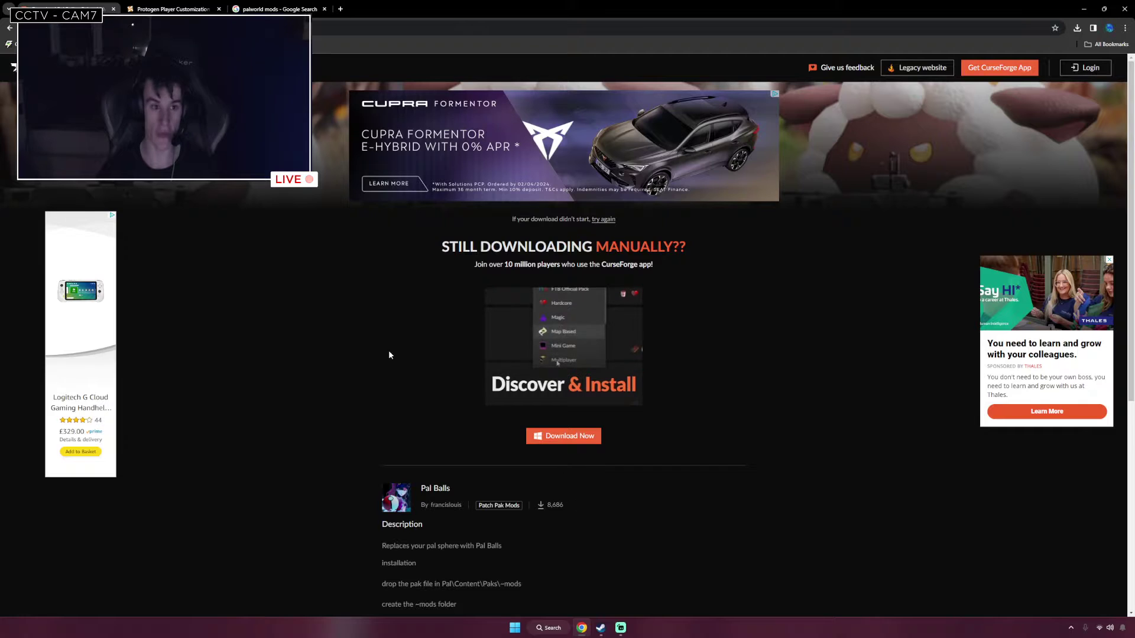
{"action": "left_click", "coordinate": [172, 9]}
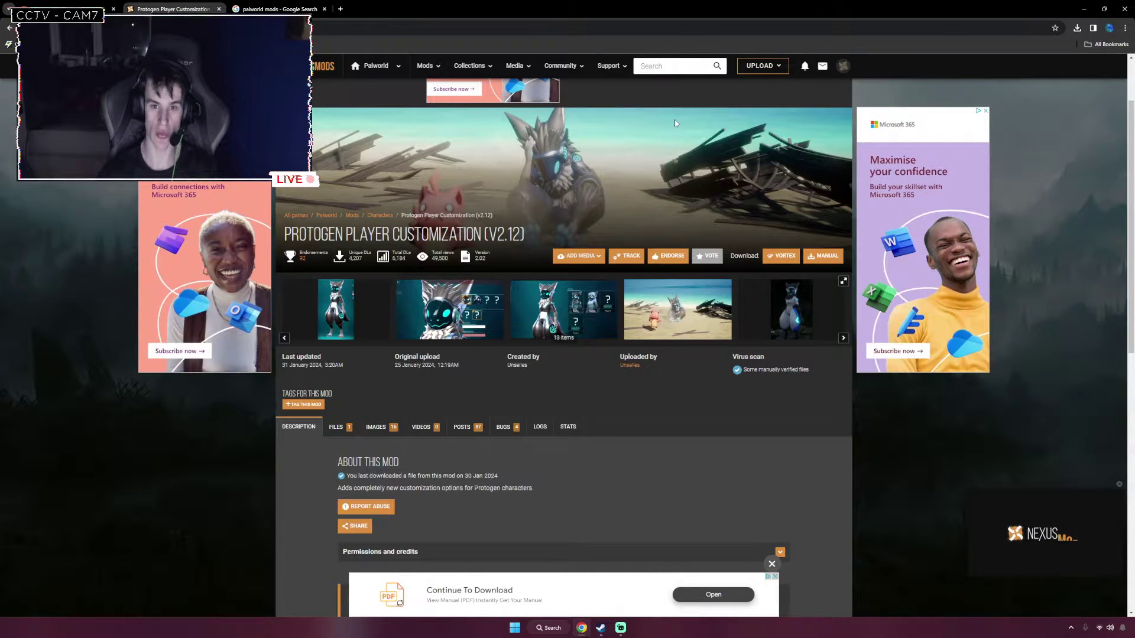
{"action": "key", "text": "ctrl+Tab"}
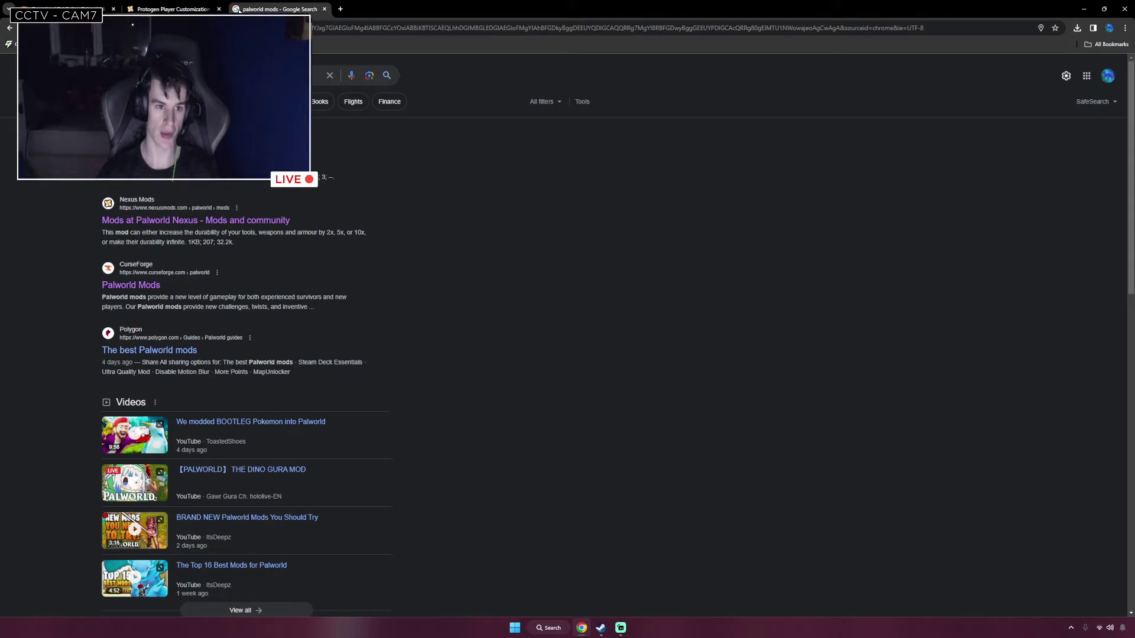
{"action": "left_click", "coordinate": [194, 221]}
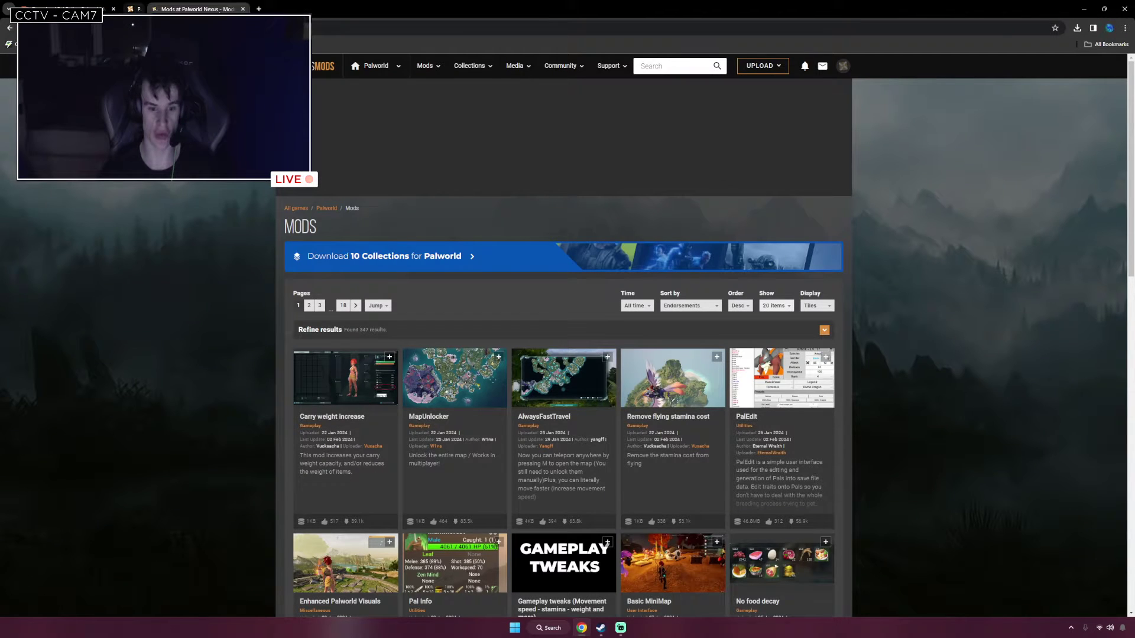
Step: Look over the listing's sort, layout and time-range options without changing them
{"action": "scroll", "coordinate": [555, 398], "scroll_direction": "down", "scroll_amount": 6}
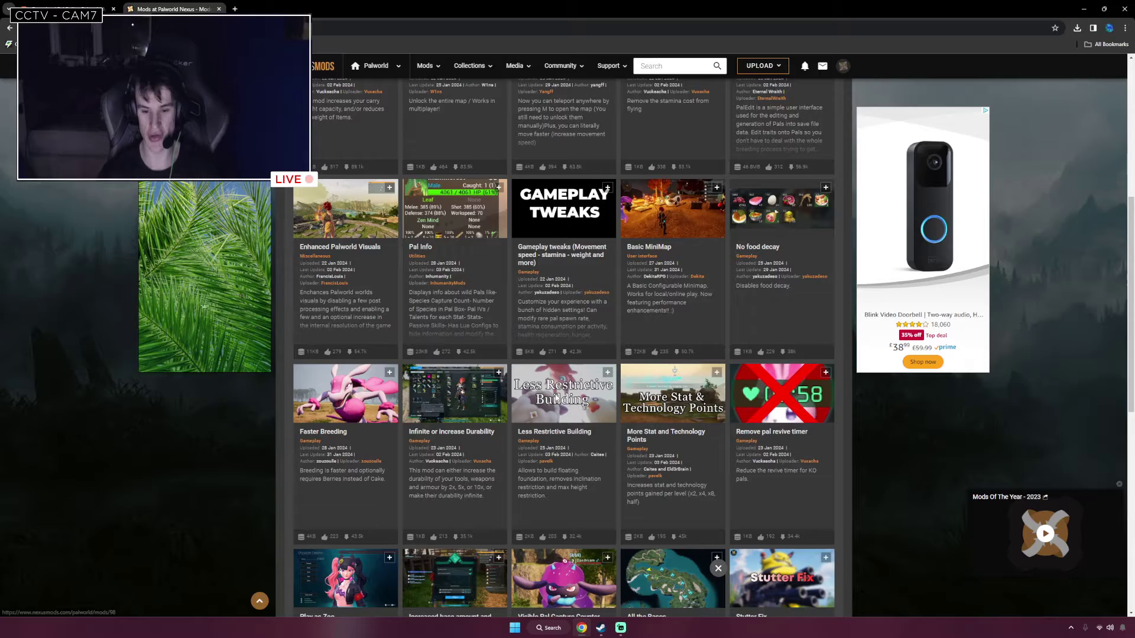
{"action": "scroll", "coordinate": [556, 399], "scroll_direction": "down", "scroll_amount": 3}
{"action": "scroll", "coordinate": [642, 390], "scroll_direction": "up", "scroll_amount": 3}
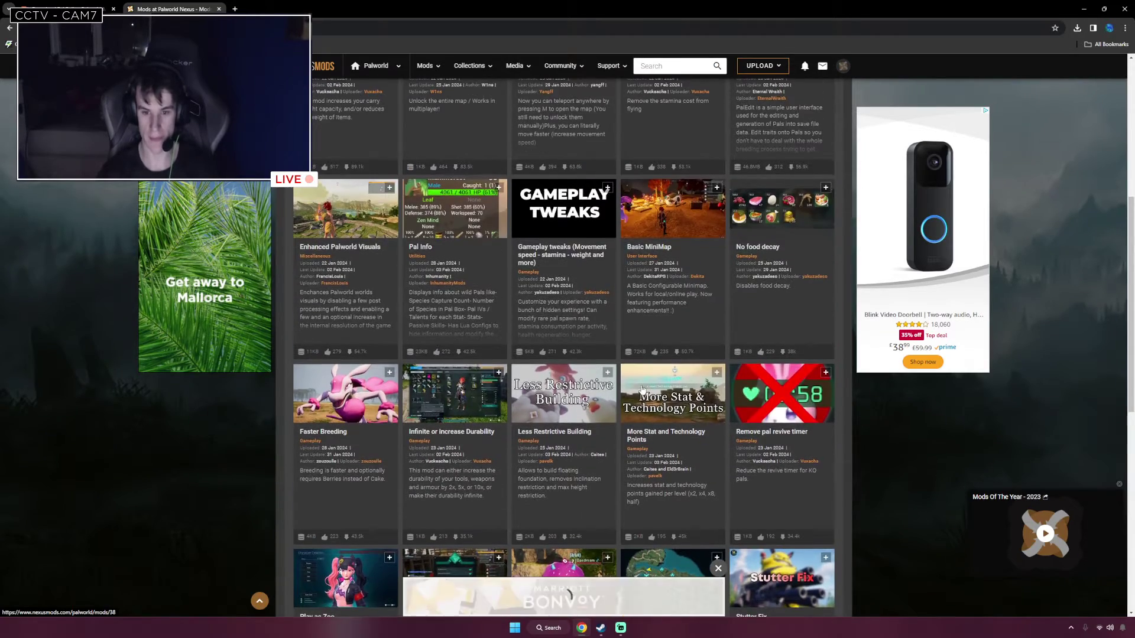
{"action": "scroll", "coordinate": [642, 390], "scroll_direction": "up", "scroll_amount": 3}
{"action": "scroll", "coordinate": [642, 389], "scroll_direction": "down", "scroll_amount": 6}
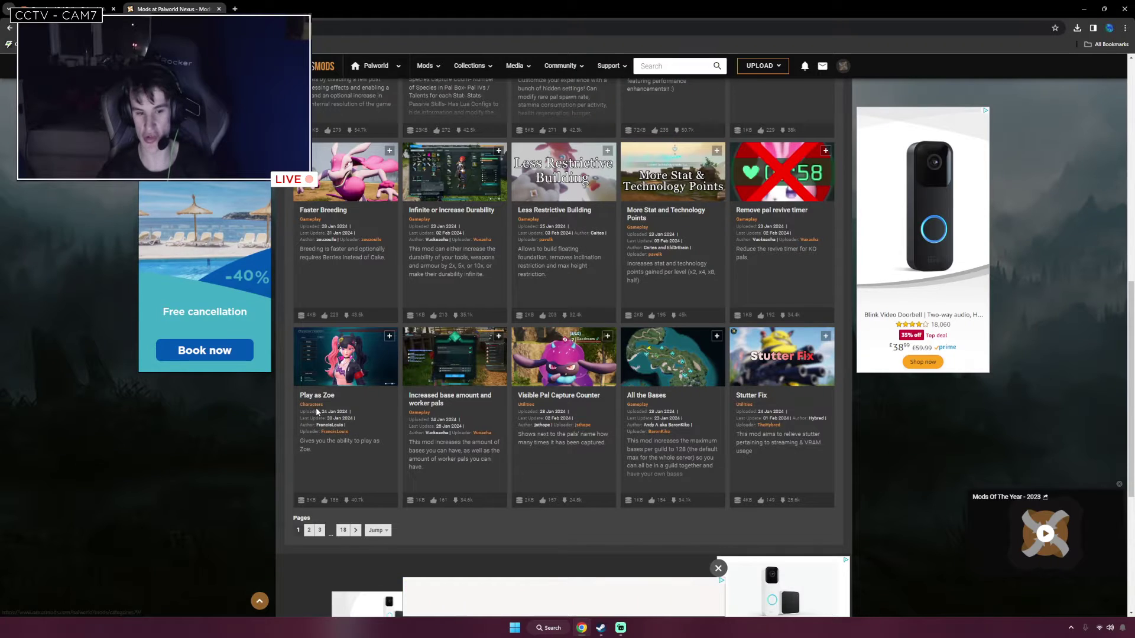
{"action": "scroll", "coordinate": [308, 408], "scroll_direction": "up", "scroll_amount": 10}
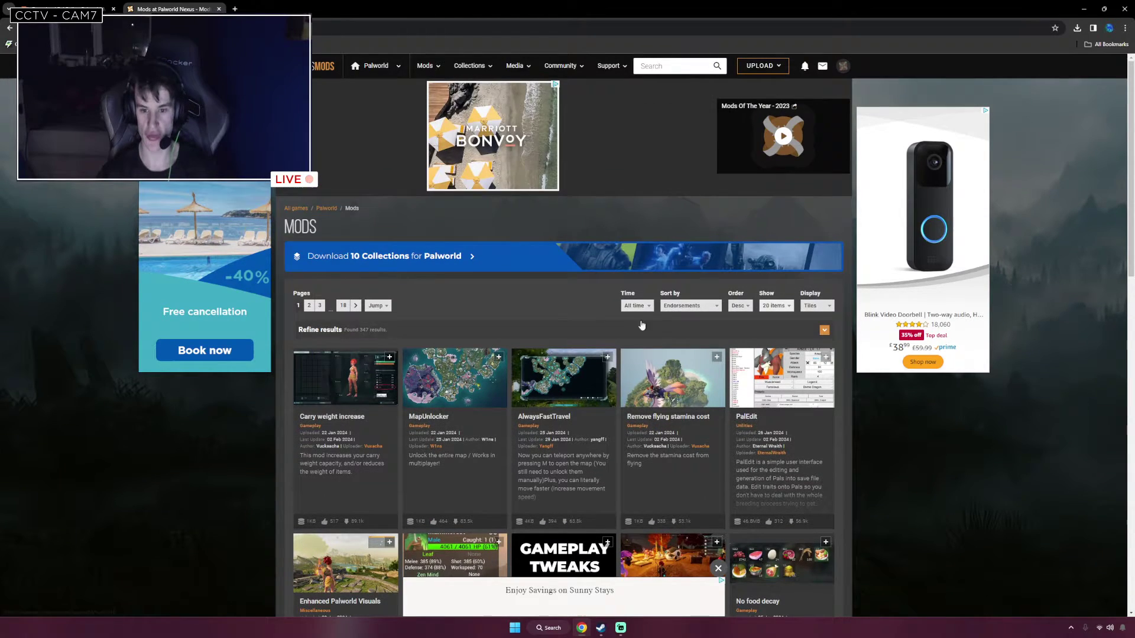
{"action": "left_click", "coordinate": [705, 307]}
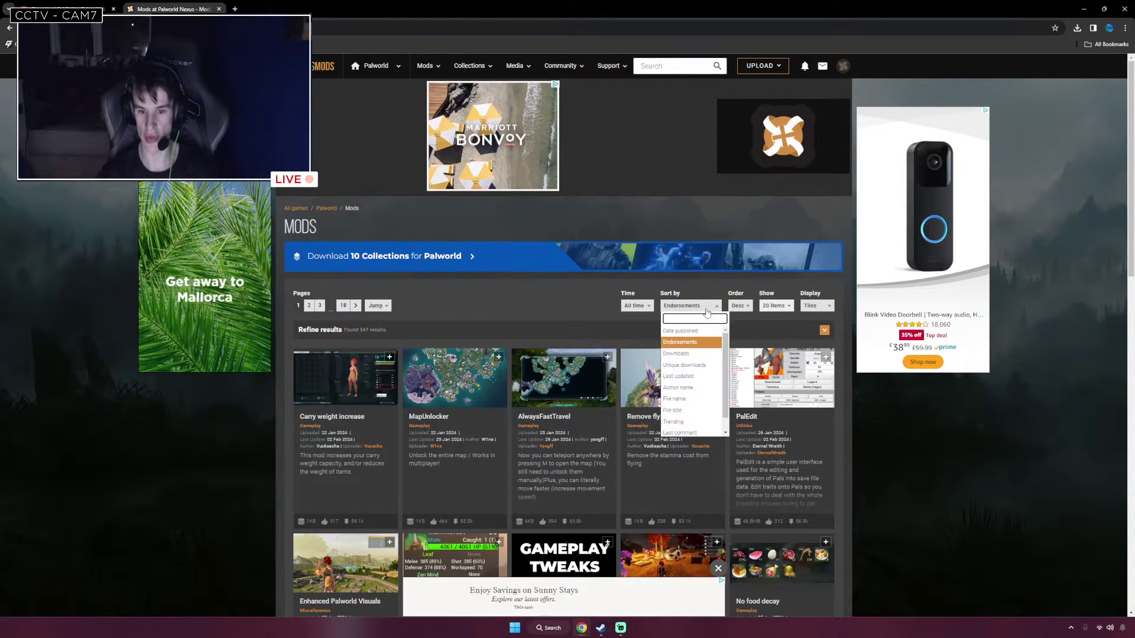
{"action": "left_click", "coordinate": [706, 306]}
{"action": "left_click", "coordinate": [814, 305]}
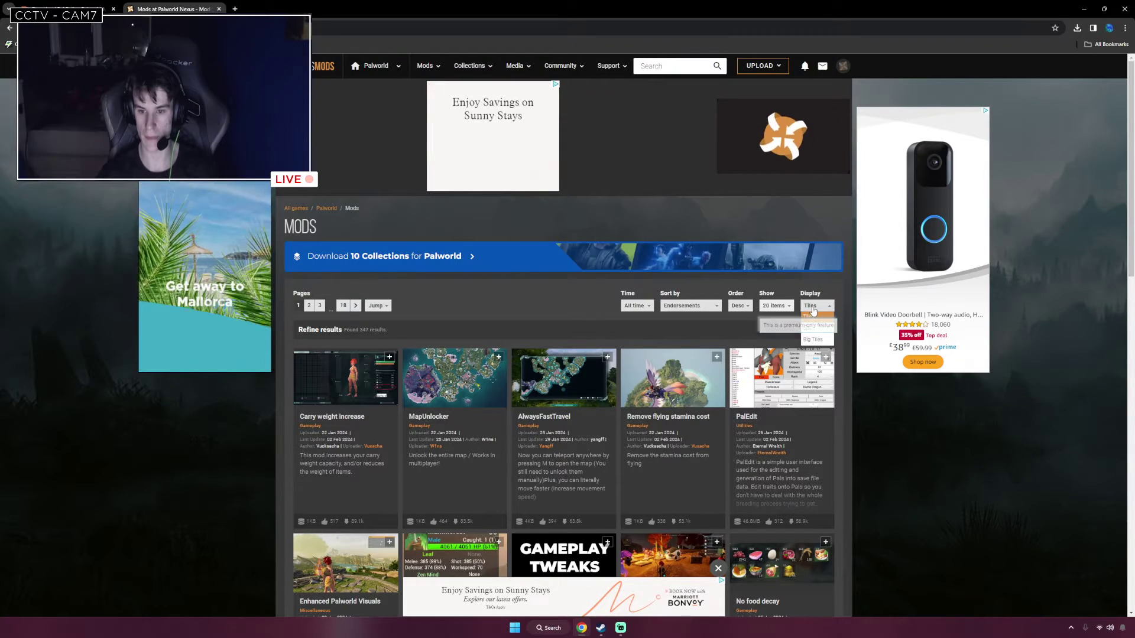
{"action": "left_click", "coordinate": [813, 306]}
{"action": "left_click", "coordinate": [637, 306]}
{"action": "left_click", "coordinate": [637, 306]}
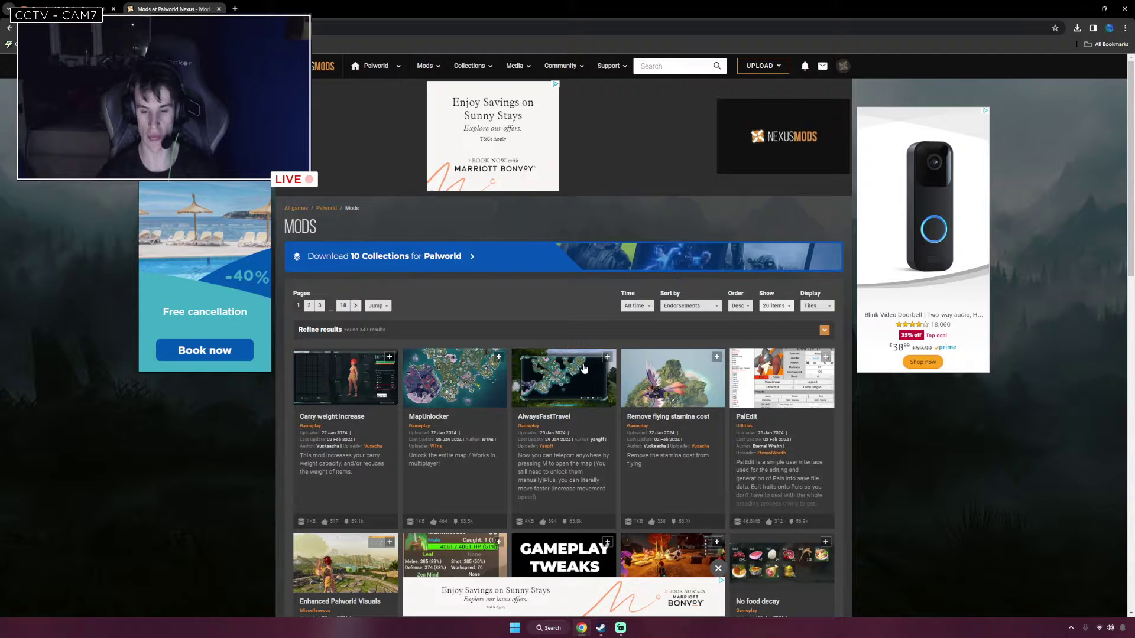
Step: Scroll down to the listing's pages bar and back up to the top
{"action": "scroll", "coordinate": [566, 362], "scroll_direction": "down", "scroll_amount": 5}
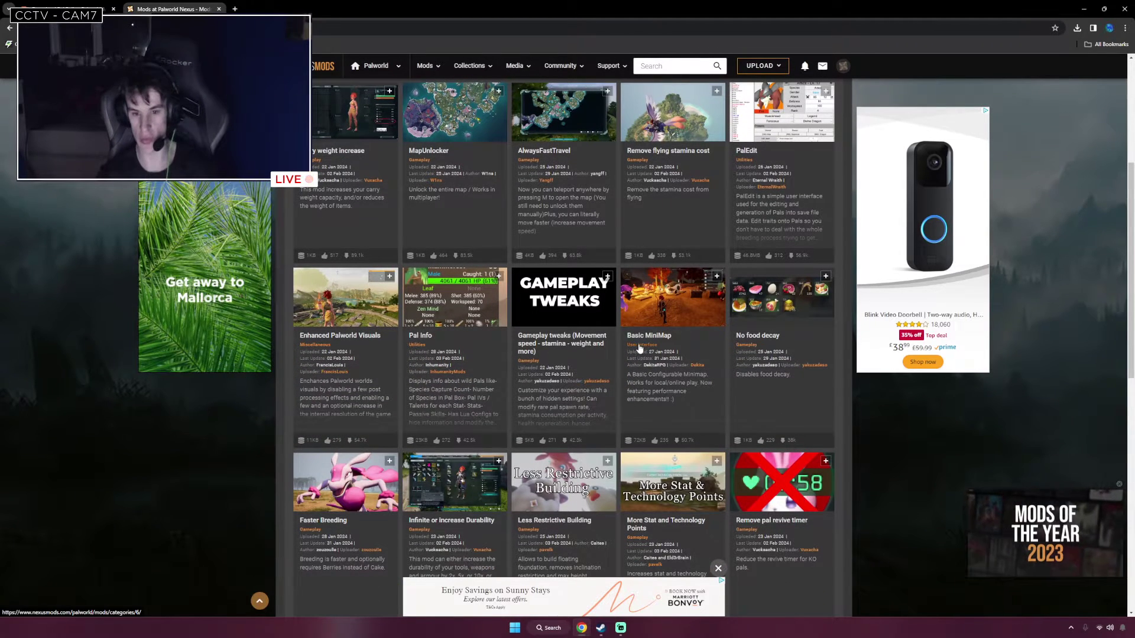
{"action": "scroll", "coordinate": [406, 347], "scroll_direction": "down", "scroll_amount": 2}
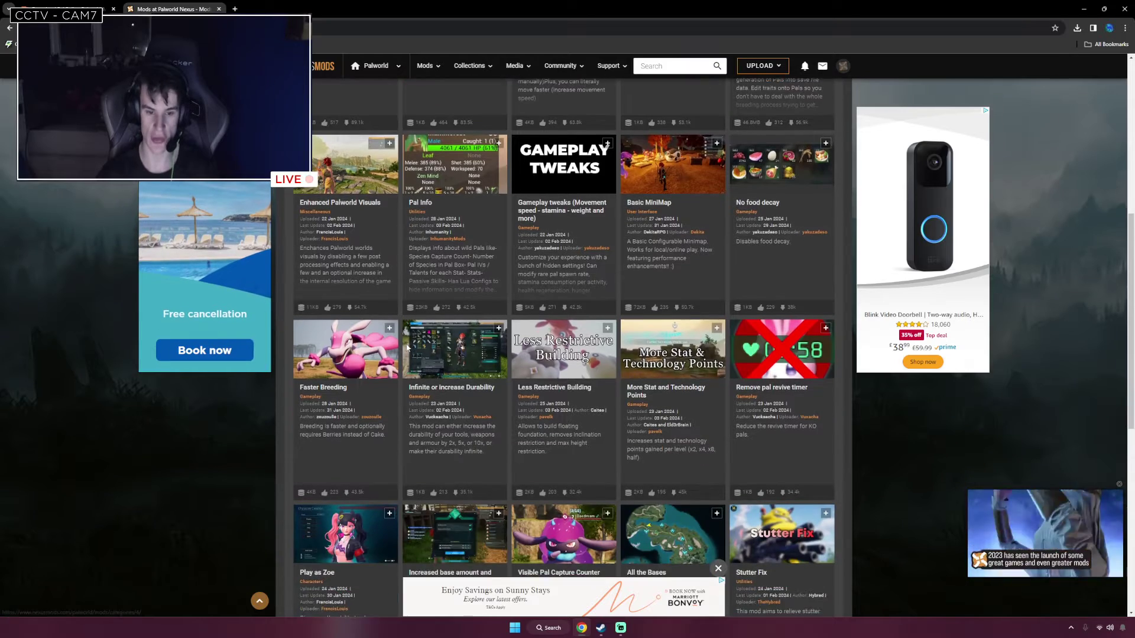
{"action": "scroll", "coordinate": [407, 348], "scroll_direction": "down", "scroll_amount": 2}
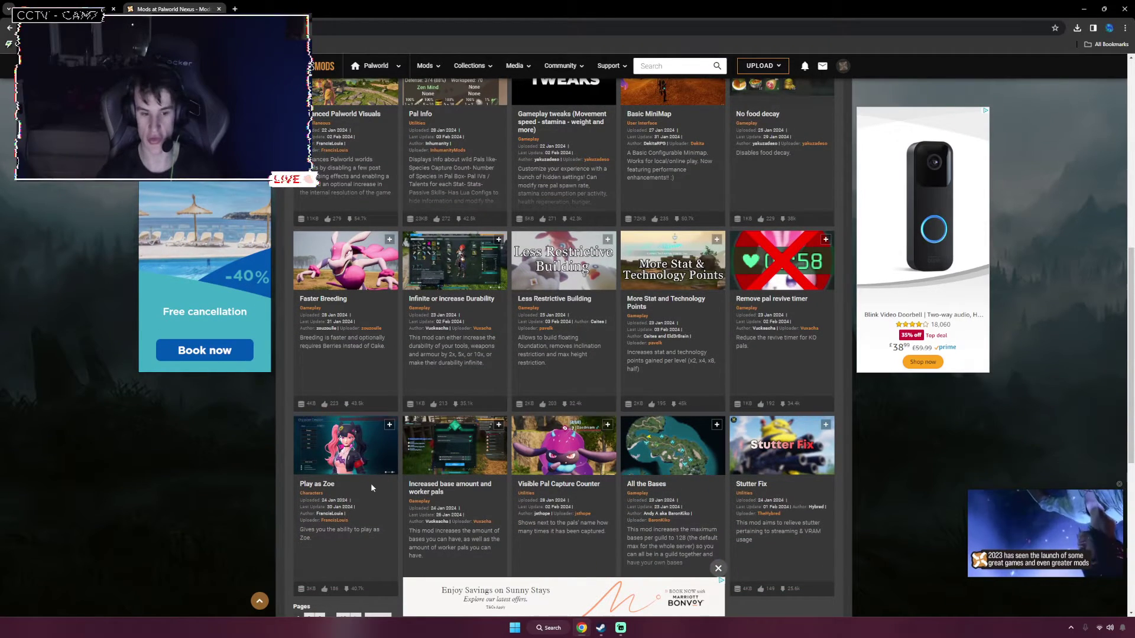
{"action": "scroll", "coordinate": [372, 487], "scroll_direction": "down", "scroll_amount": 2}
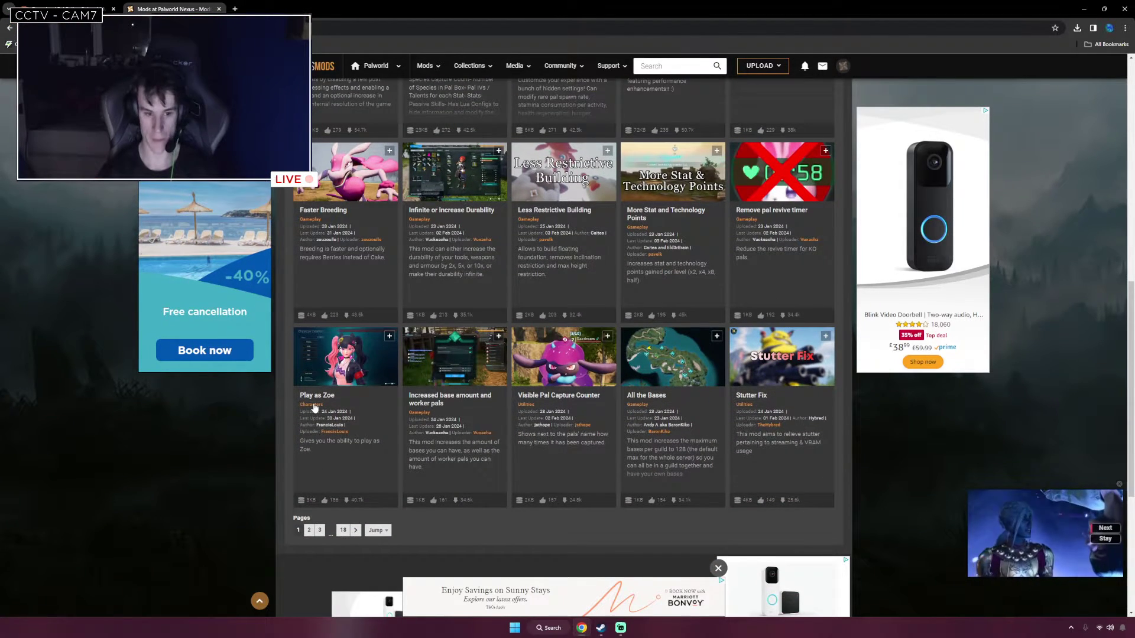
{"action": "scroll", "coordinate": [400, 266], "scroll_direction": "up", "scroll_amount": 10}
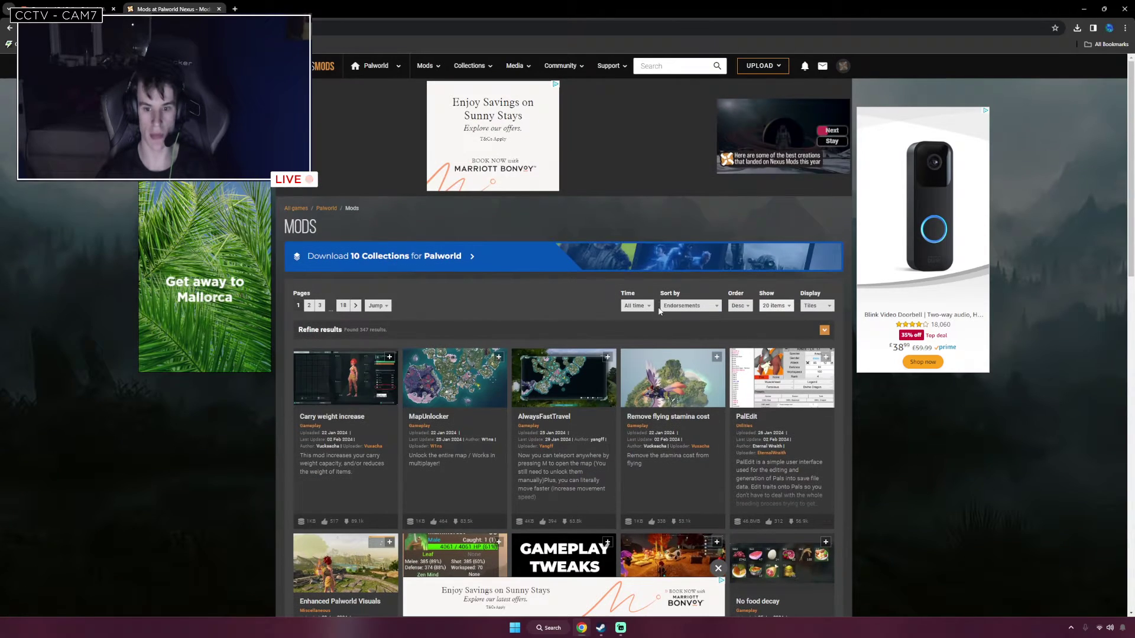
Step: Search 'pro', open Protogen Player Customization (v2.12), and slow-download the Protogen PM v2.12 zip (33.9MB)
{"action": "left_click", "coordinate": [664, 67]}
{"action": "type", "text": "pro"}
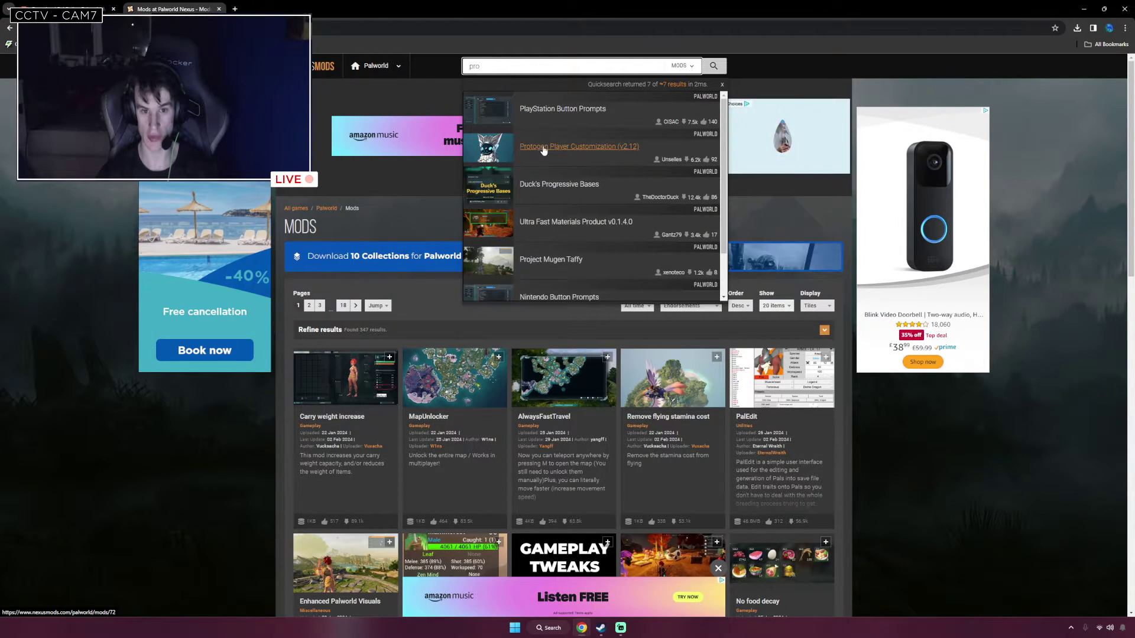
{"action": "left_click", "coordinate": [542, 150]}
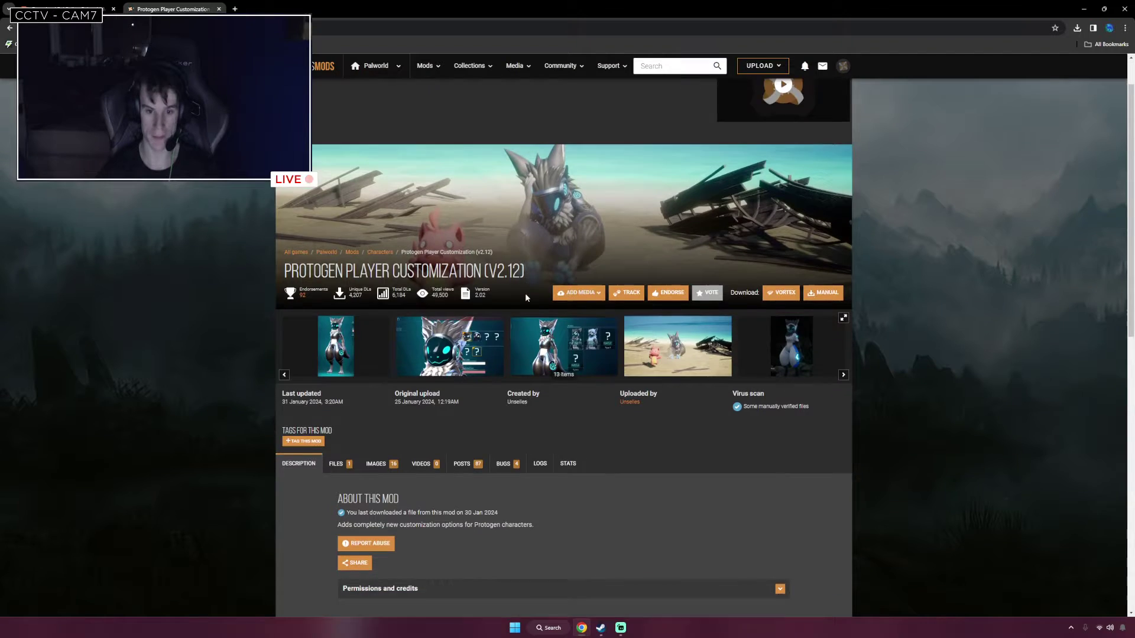
{"action": "scroll", "coordinate": [526, 297], "scroll_direction": "down", "scroll_amount": 1}
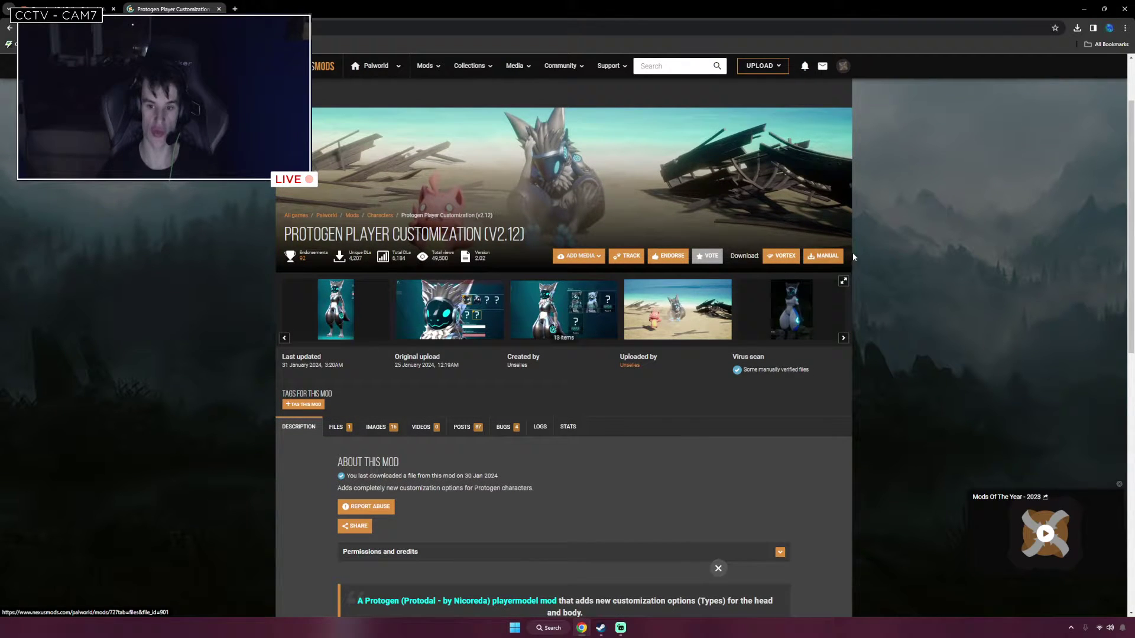
{"action": "left_click", "coordinate": [816, 257]}
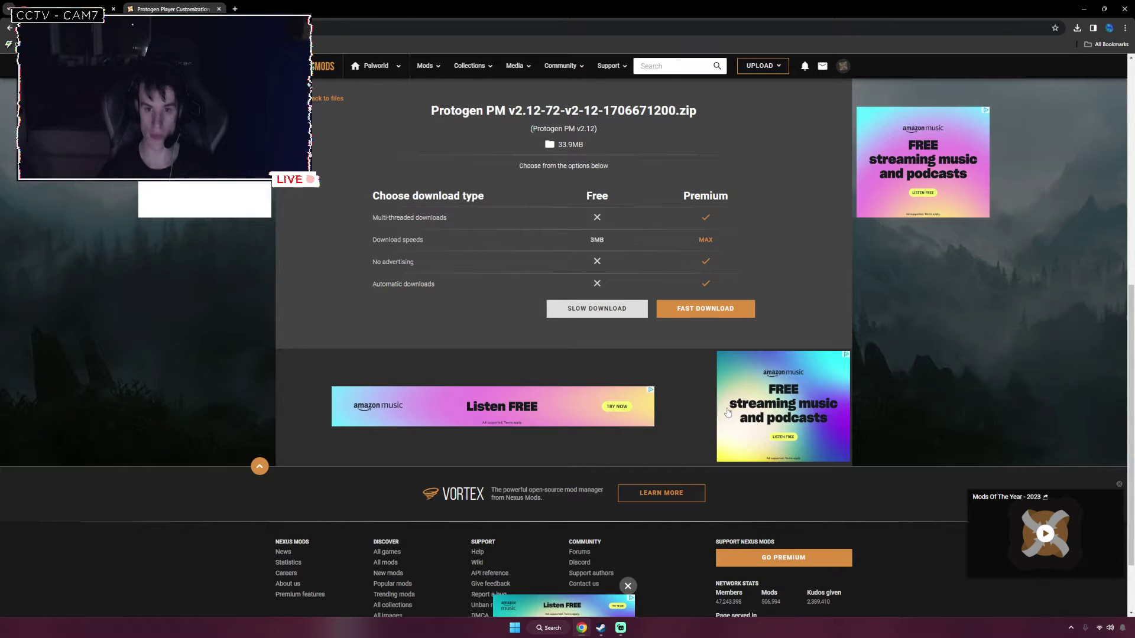
{"action": "left_click", "coordinate": [593, 320]}
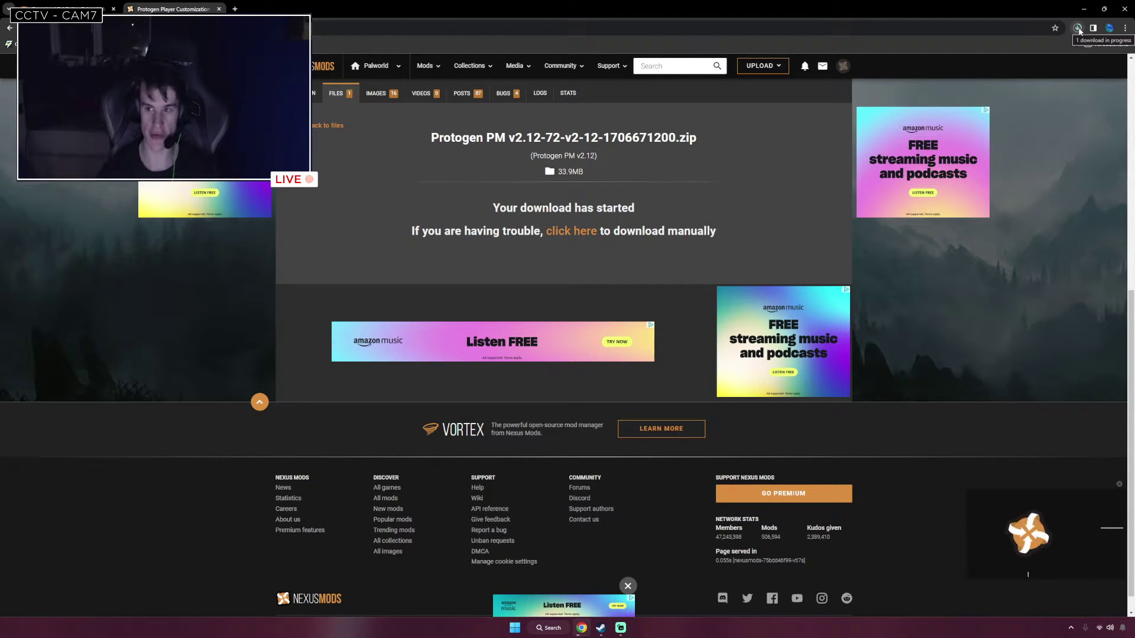
{"action": "mouse_move", "coordinate": [611, 633]}
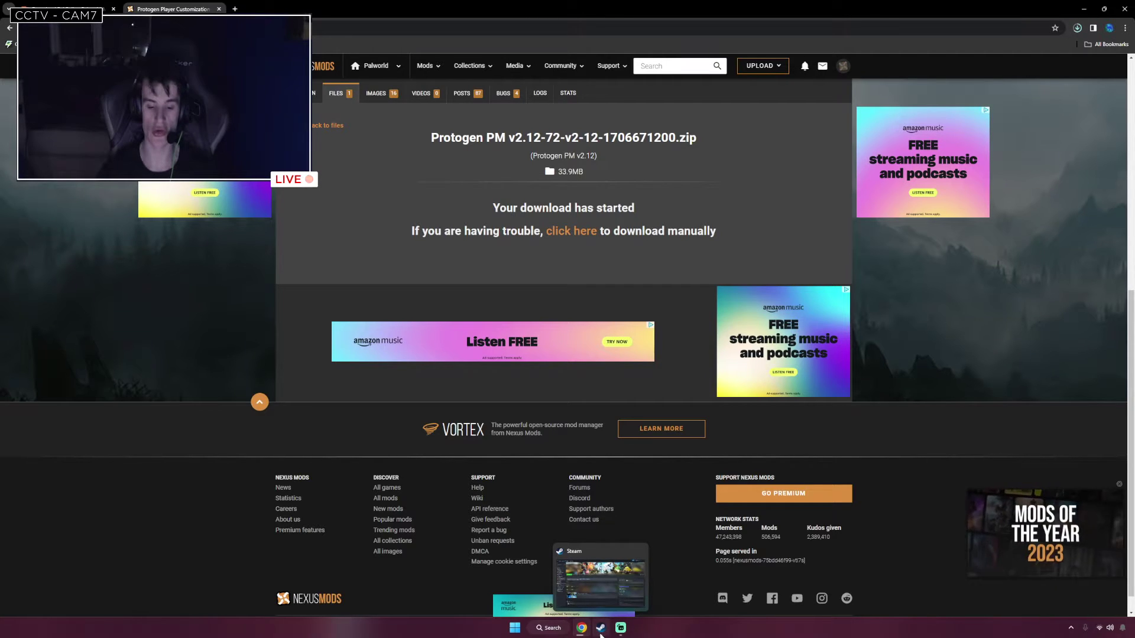
Step: Minimize Chrome, reopen Palworld's install folder via Steam's Manage > Browse local files, and move it right
{"action": "left_click", "coordinate": [580, 630]}
{"action": "left_click", "coordinate": [582, 630]}
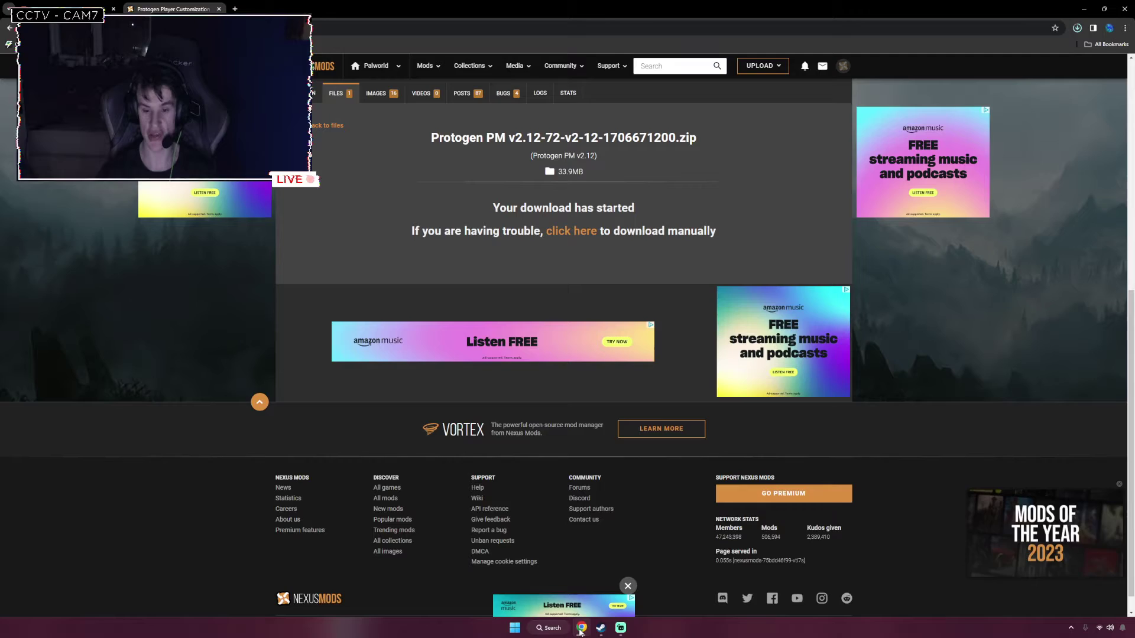
{"action": "left_click", "coordinate": [583, 630]}
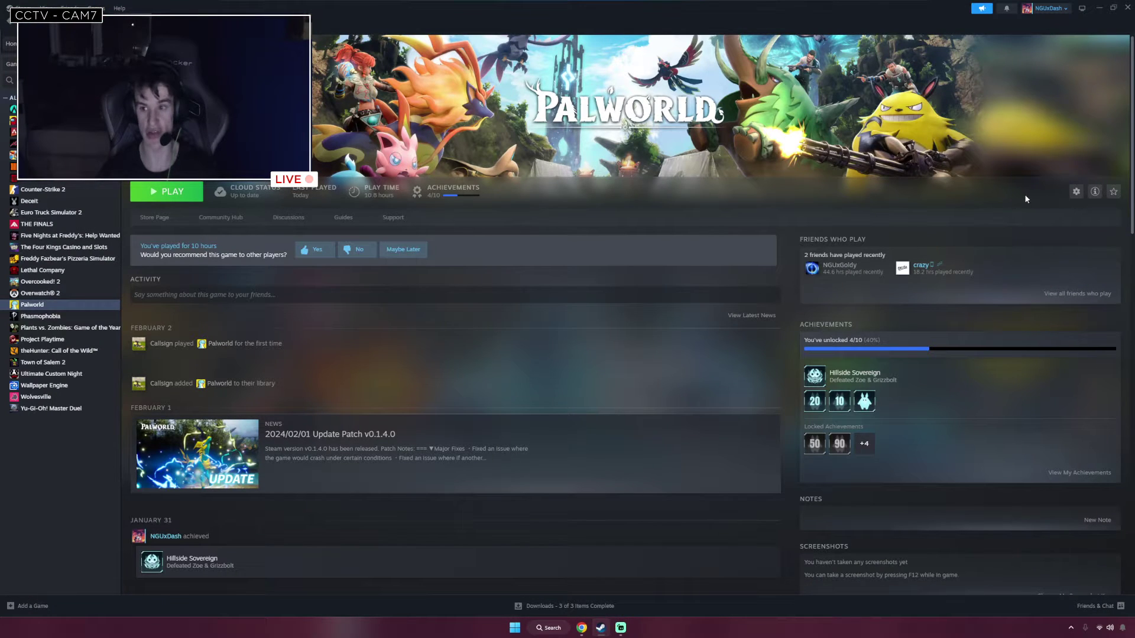
{"action": "left_click", "coordinate": [1076, 192]}
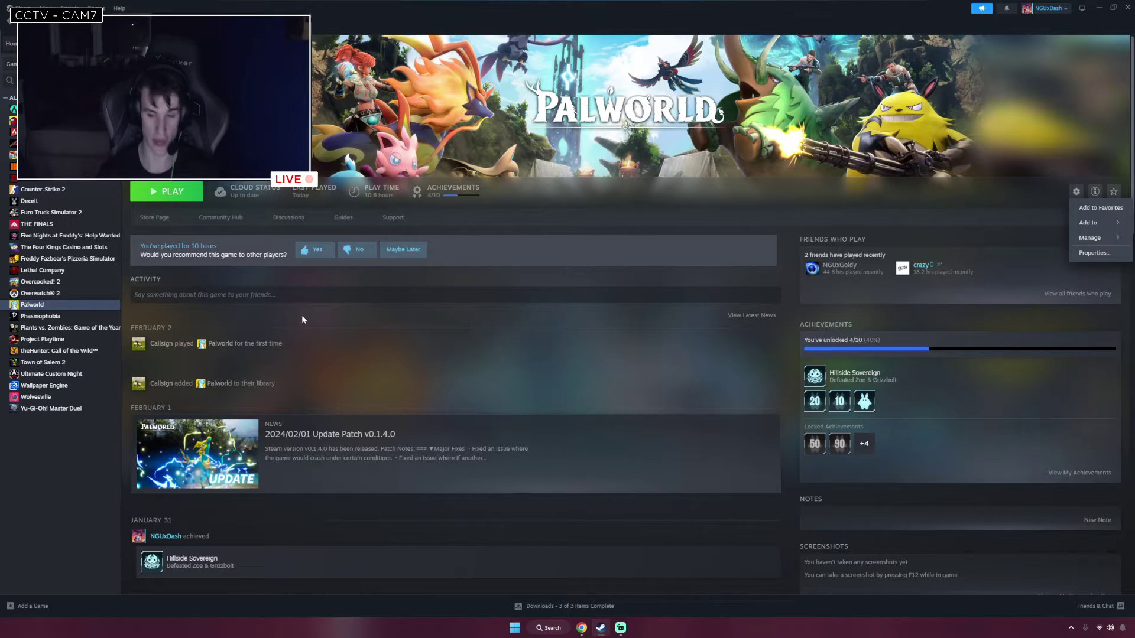
{"action": "mouse_move", "coordinate": [1082, 242]}
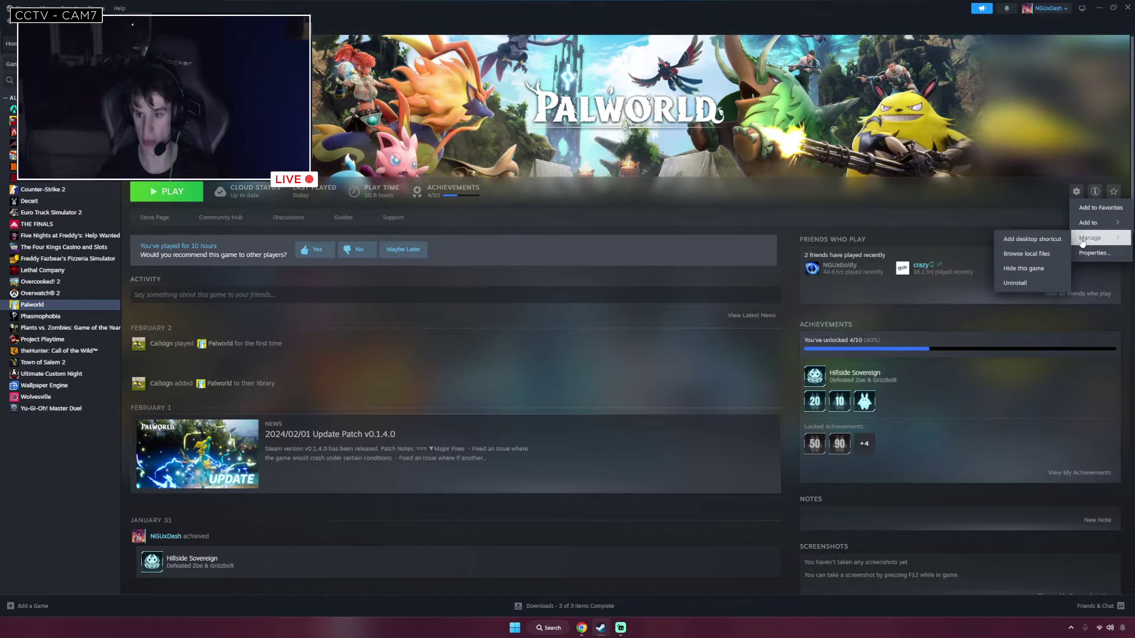
{"action": "left_click", "coordinate": [1024, 260]}
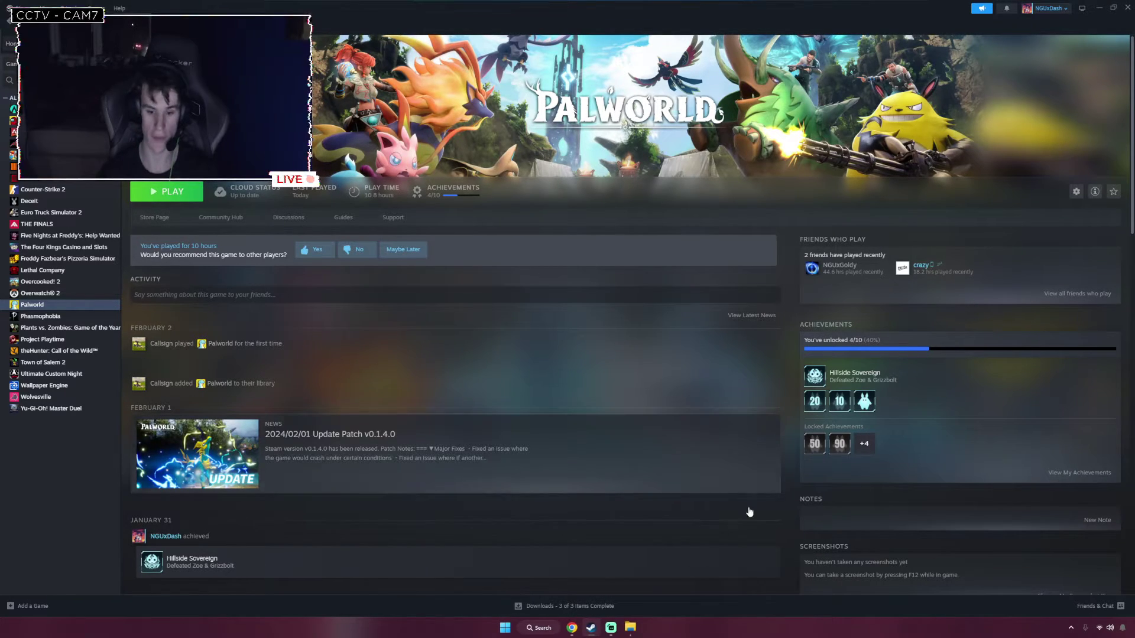
{"action": "left_click_drag", "start_coordinate": [416, 222], "coordinate": [983, 215]}
Step: Show the downloaded Protogen PM v2.12 zip in its Downloads folder and shift that window left
{"action": "left_click", "coordinate": [571, 628]}
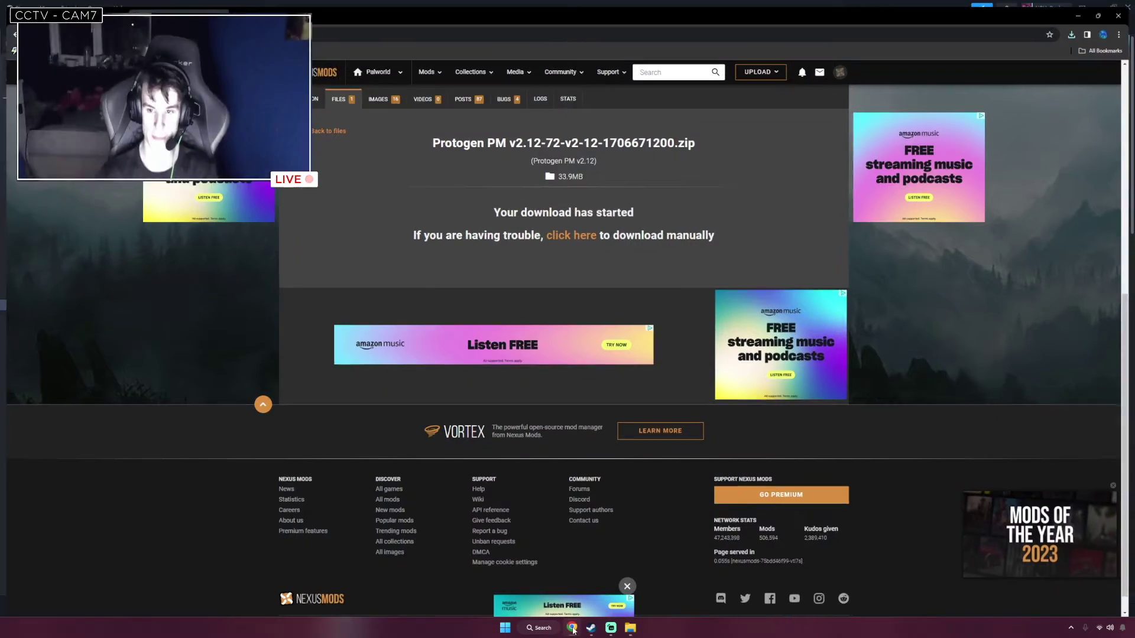
{"action": "left_click", "coordinate": [1078, 28]}
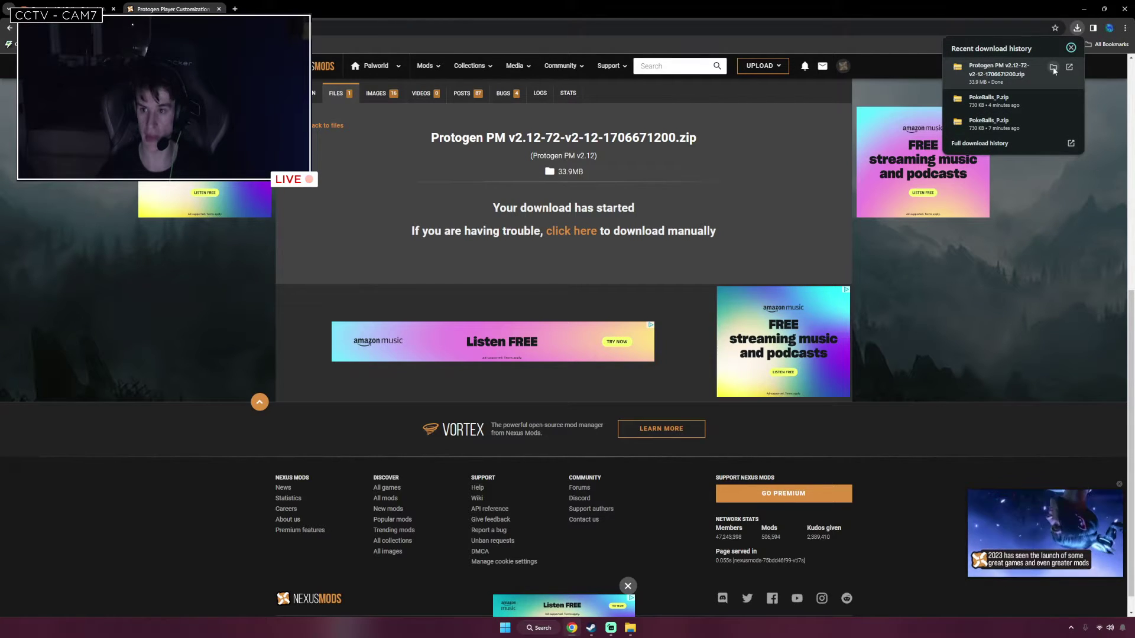
{"action": "right_click", "coordinate": [1022, 76]}
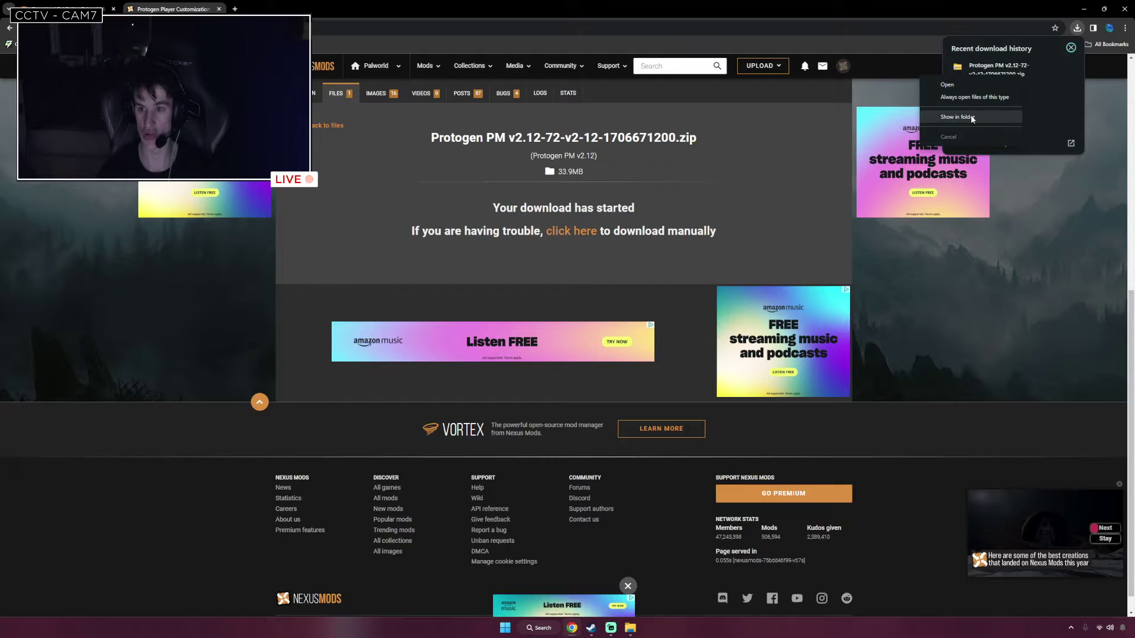
{"action": "left_click", "coordinate": [1034, 69]}
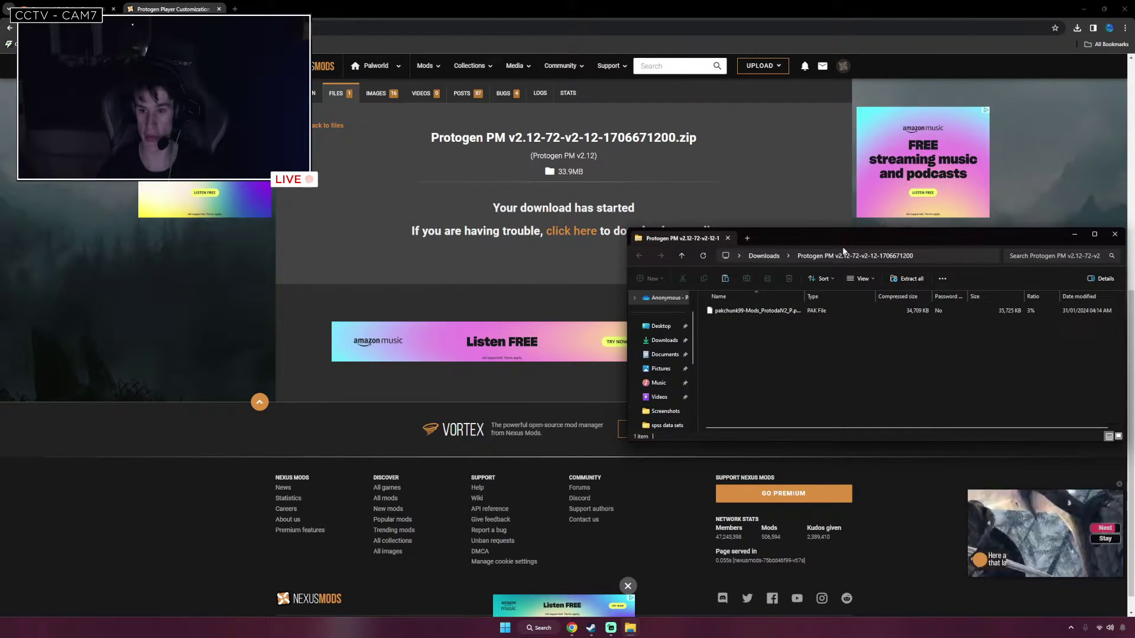
{"action": "left_click_drag", "start_coordinate": [759, 242], "coordinate": [513, 218]}
Step: Extract the Protogen zip in Downloads into a new Protogen PM v2.12 folder
{"action": "left_click", "coordinate": [418, 317]}
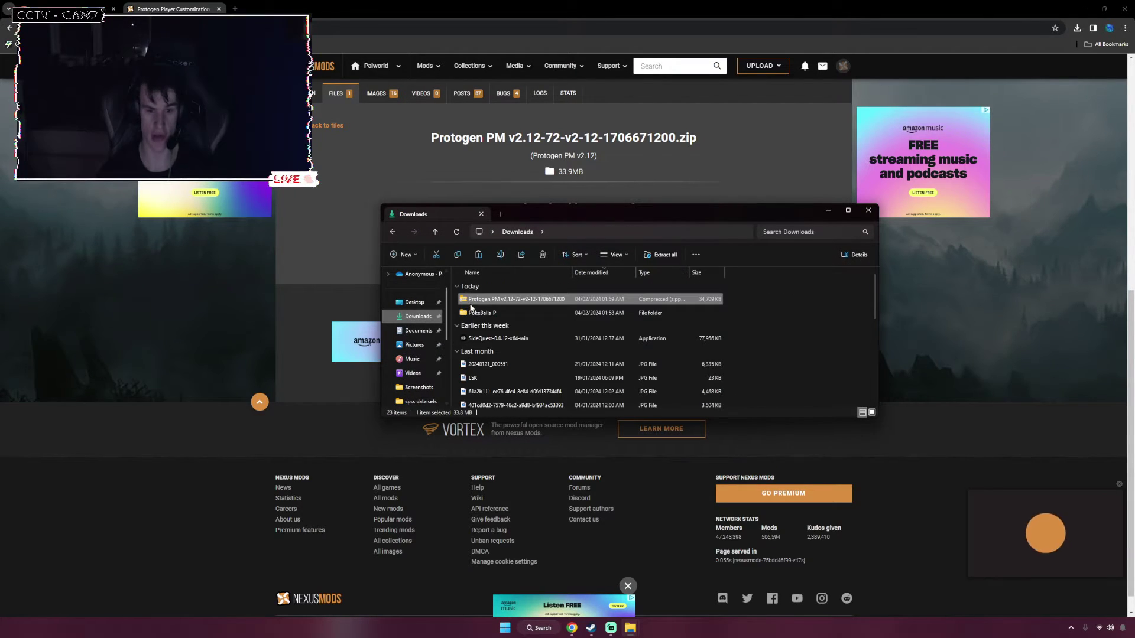
{"action": "left_click", "coordinate": [653, 254]}
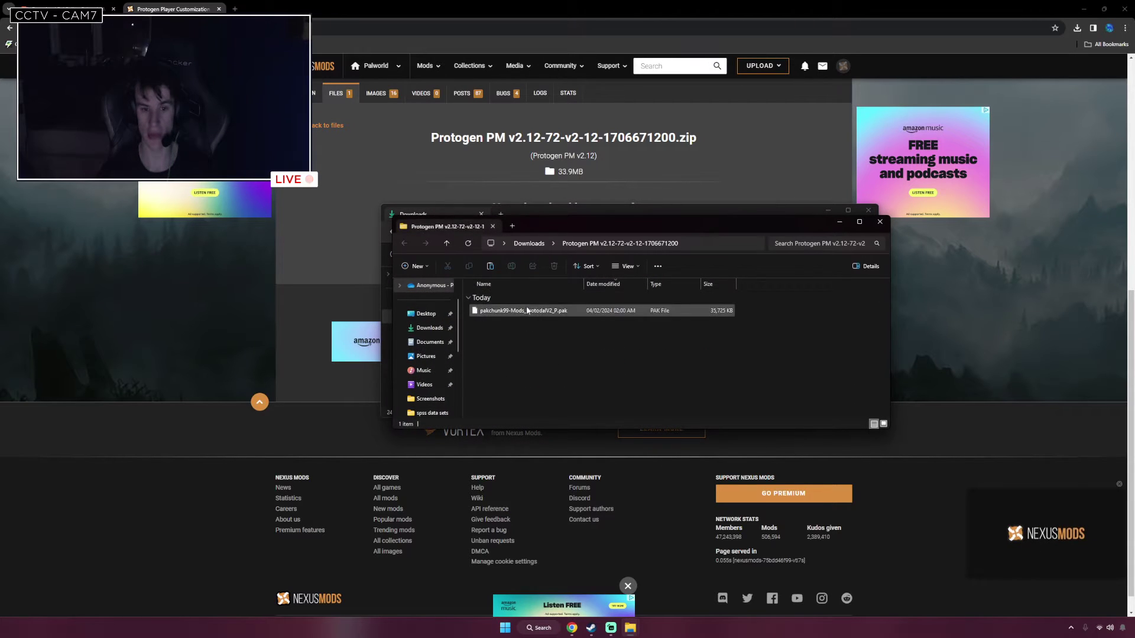
{"action": "left_click", "coordinate": [869, 210]}
Step: Delete the original Protogen zip from Downloads, keeping the extracted folder beside PokeBalls_P
{"action": "left_click", "coordinate": [475, 314]}
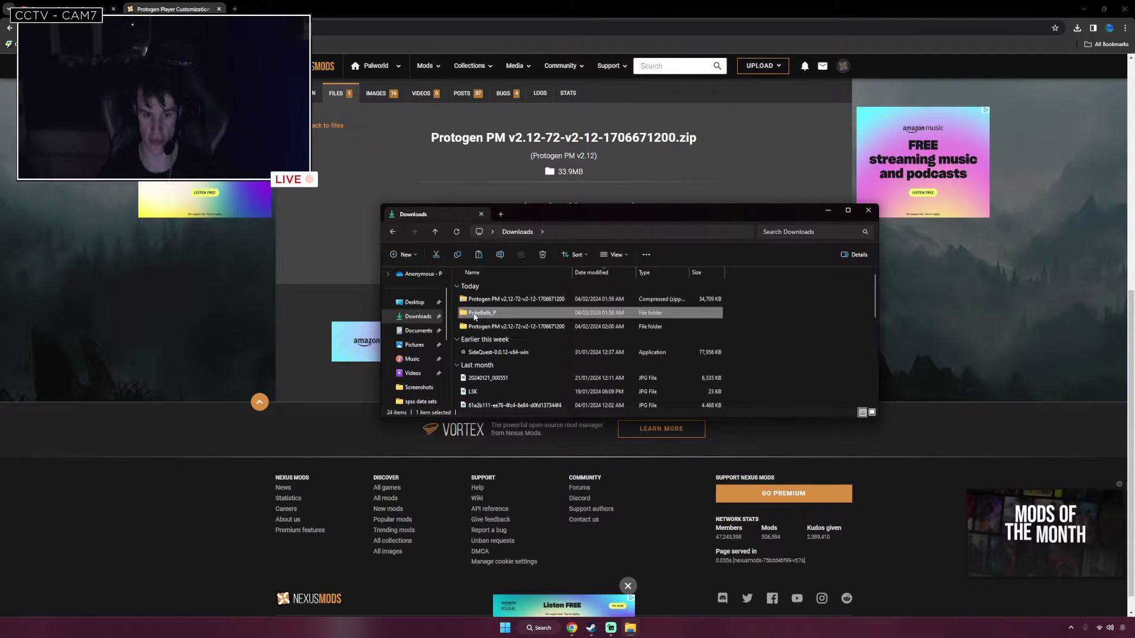
{"action": "left_click", "coordinate": [479, 300]}
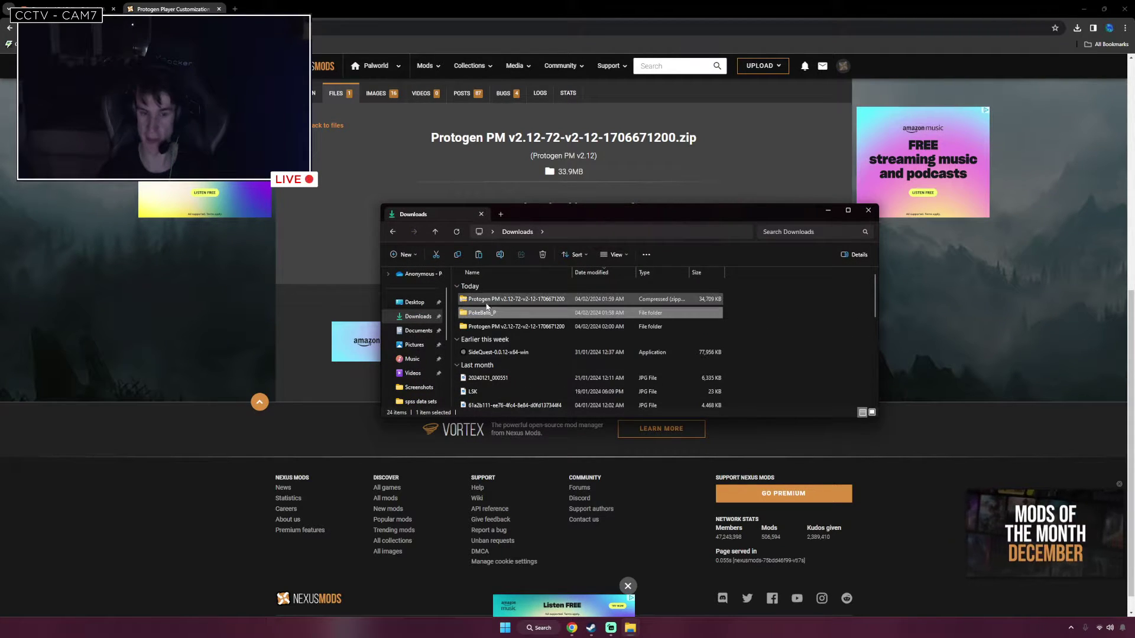
{"action": "left_click", "coordinate": [542, 257]}
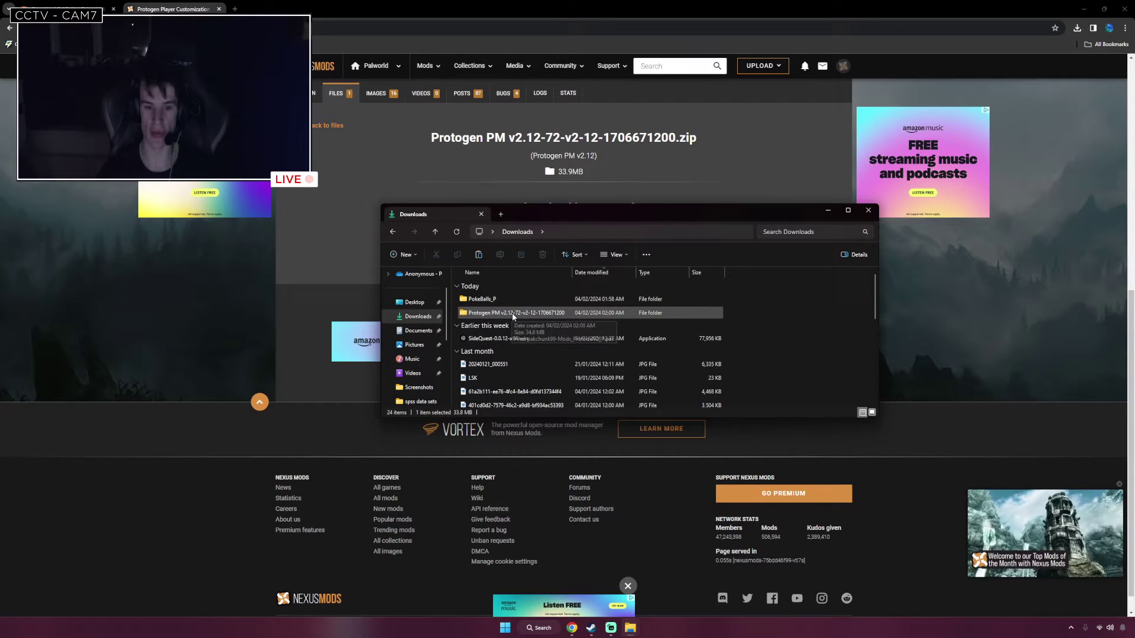
{"action": "left_click_drag", "start_coordinate": [565, 215], "coordinate": [270, 230]}
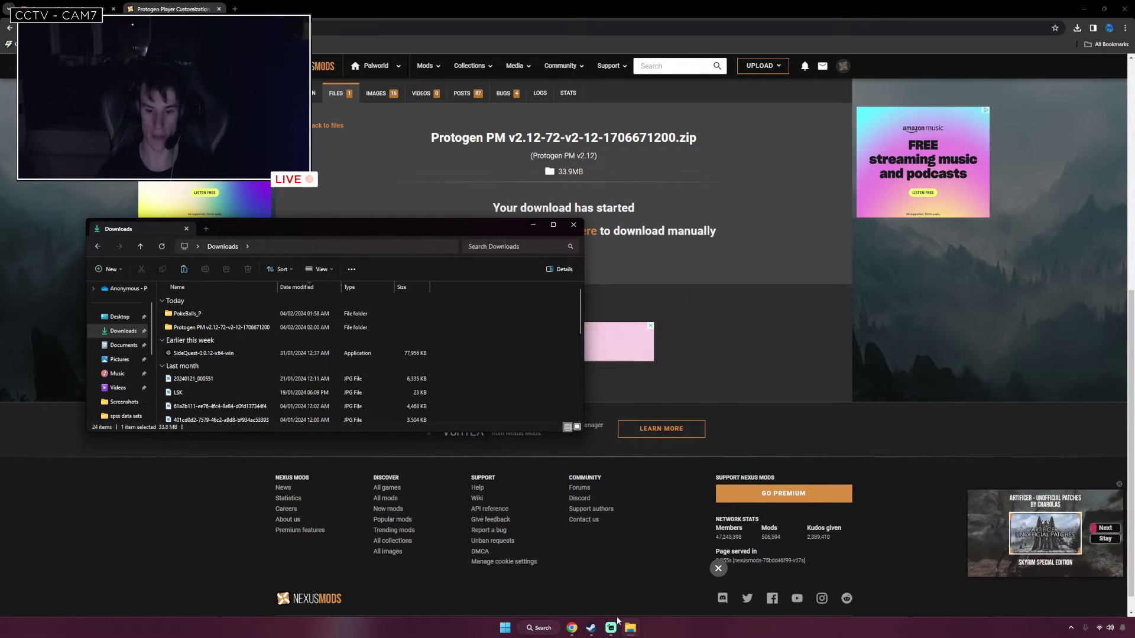
{"action": "left_click", "coordinate": [590, 628]}
Step: Arrange the Downloads and Palworld folder windows side by side
{"action": "mouse_move", "coordinate": [630, 626]}
{"action": "left_click", "coordinate": [649, 607]}
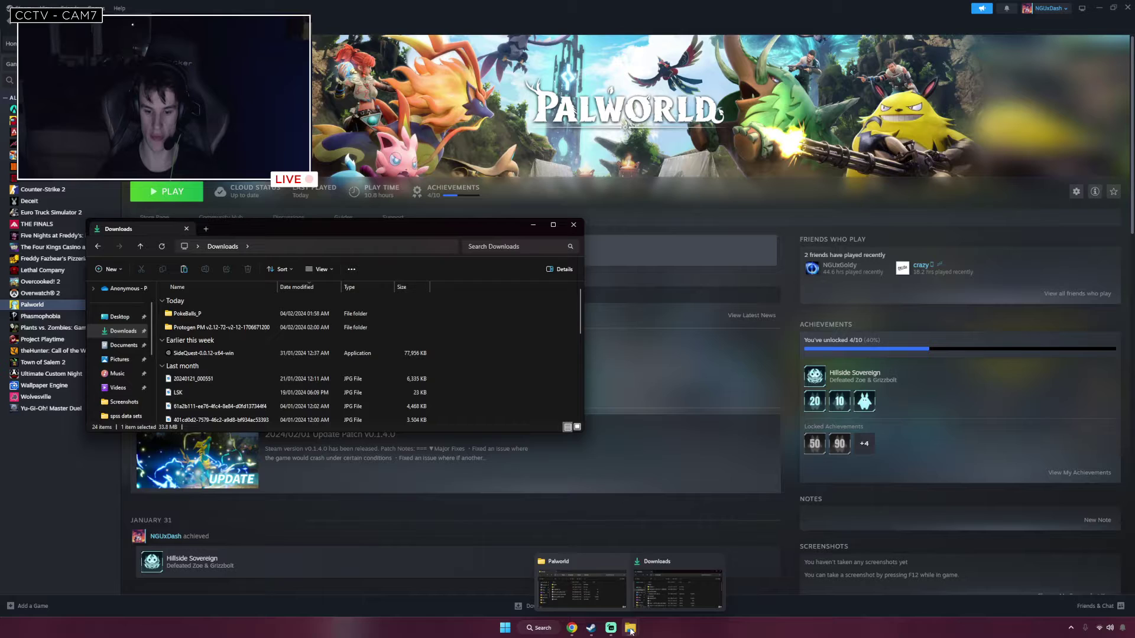
{"action": "left_click", "coordinate": [609, 592]}
{"action": "left_click", "coordinate": [499, 229]}
{"action": "left_click_drag", "start_coordinate": [499, 228], "coordinate": [451, 218]}
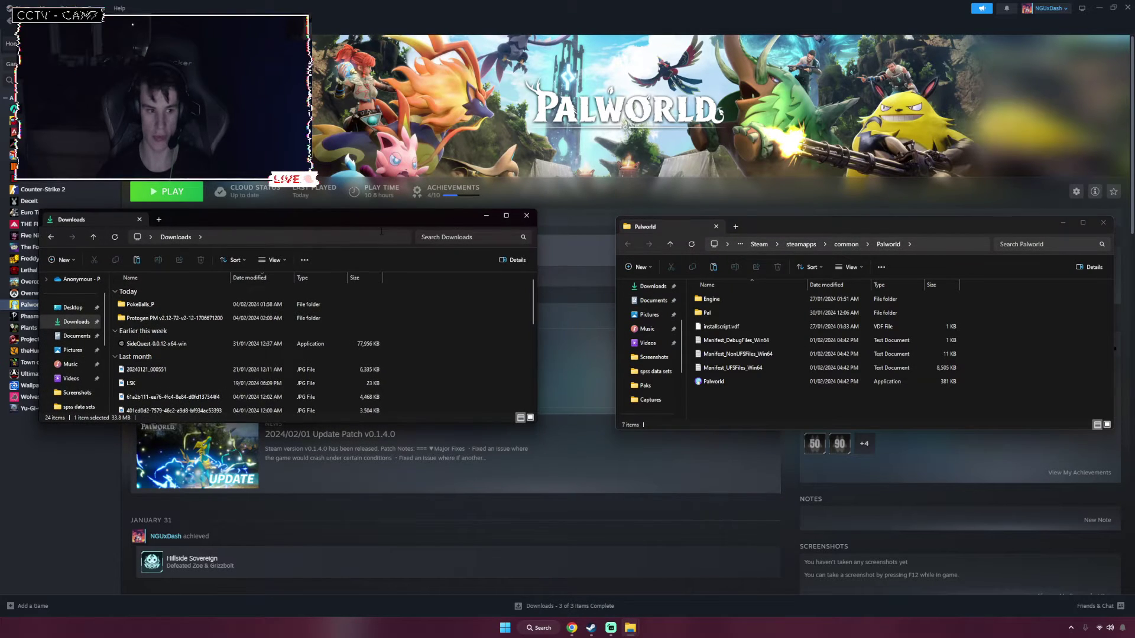
Step: Open the extracted Protogen PM v2.12 folder and select its pakchunk99-Mods_ProtodelV2_P.pak file
{"action": "double_click", "coordinate": [152, 322]}
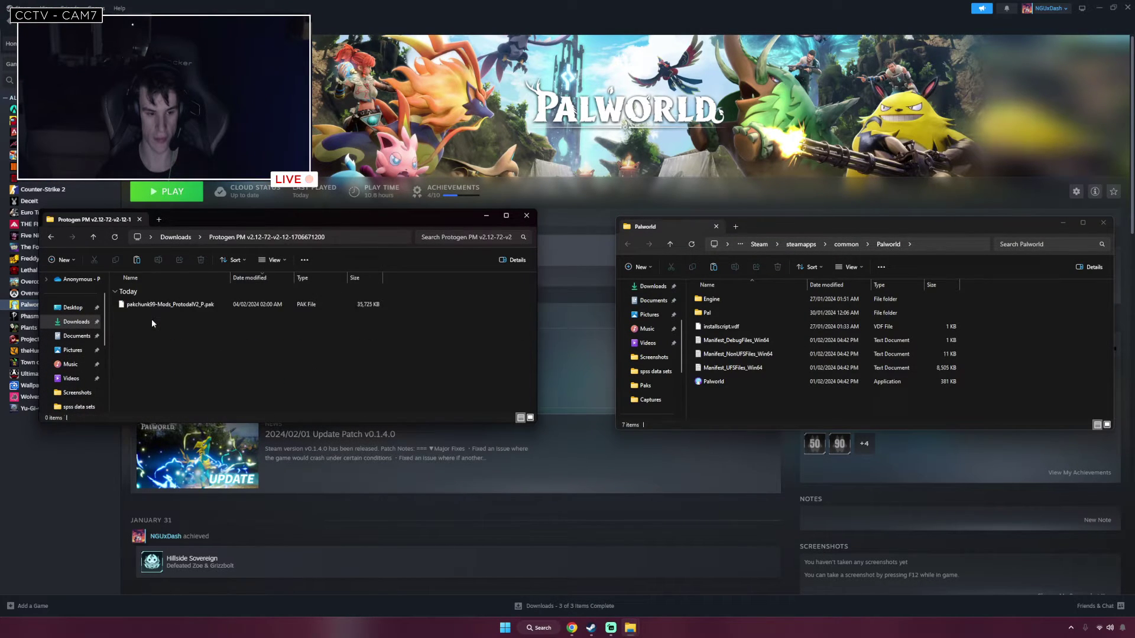
{"action": "key", "text": "alt+Left"}
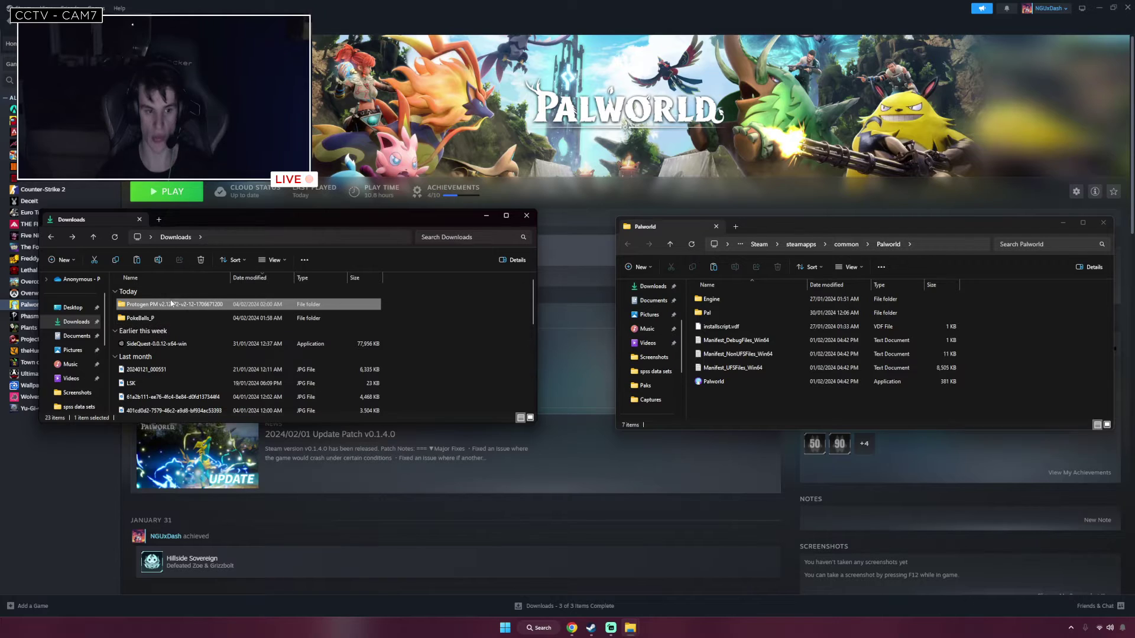
{"action": "left_click_drag", "start_coordinate": [799, 226], "coordinate": [766, 216]}
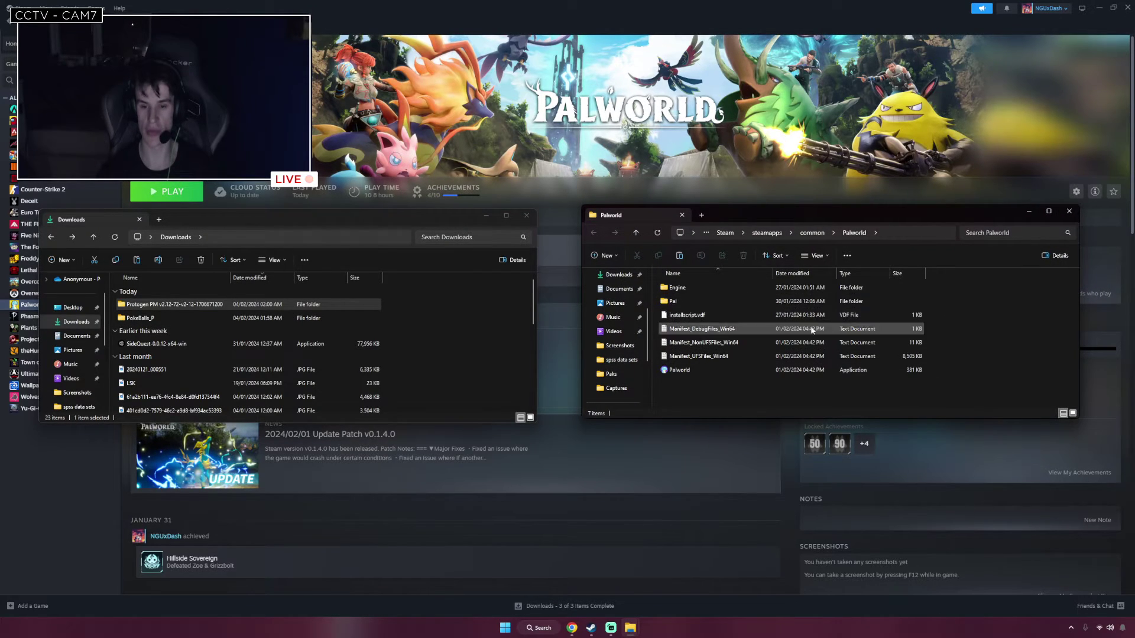
{"action": "double_click", "coordinate": [219, 304]}
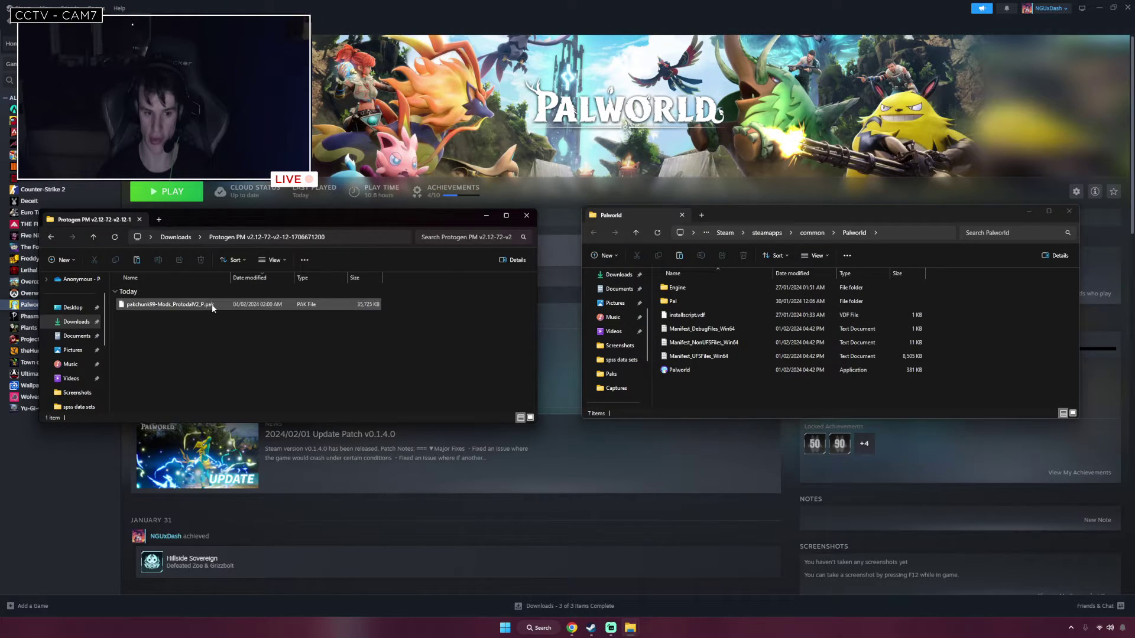
{"action": "left_click", "coordinate": [213, 305]}
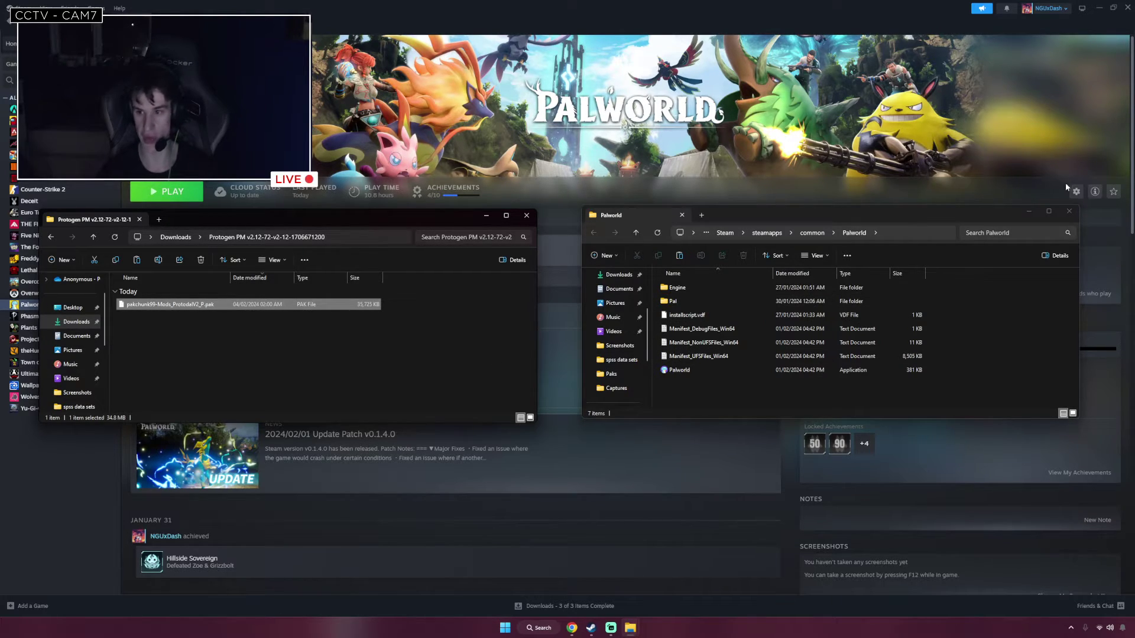
Step: Navigate into the game's Pal\Content\Paks folder
{"action": "double_click", "coordinate": [674, 301]}
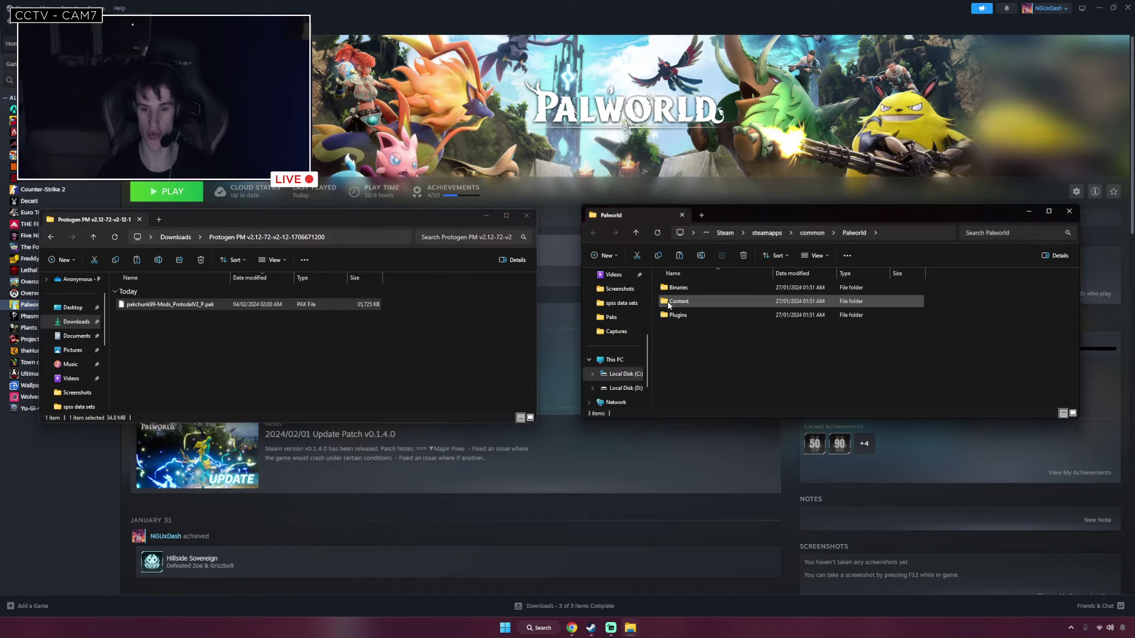
{"action": "double_click", "coordinate": [700, 300]}
{"action": "double_click", "coordinate": [701, 290]}
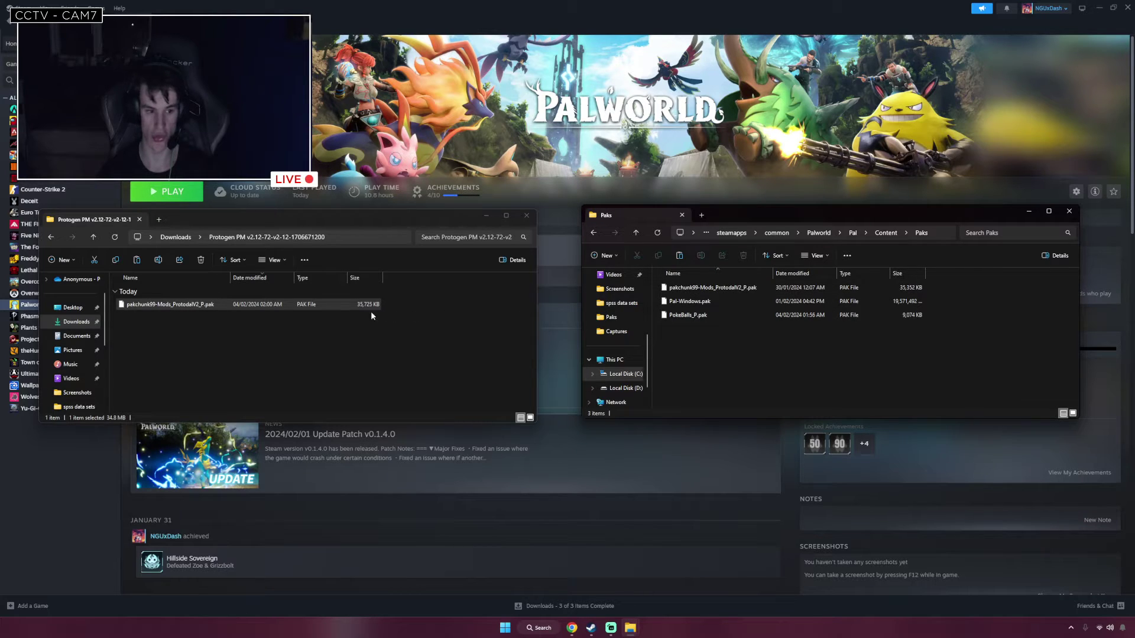
Step: Replace the old pakchunk99 mod file with the new 35,725 KB Protogen .pak, then close the Downloads window
{"action": "left_click", "coordinate": [722, 288]}
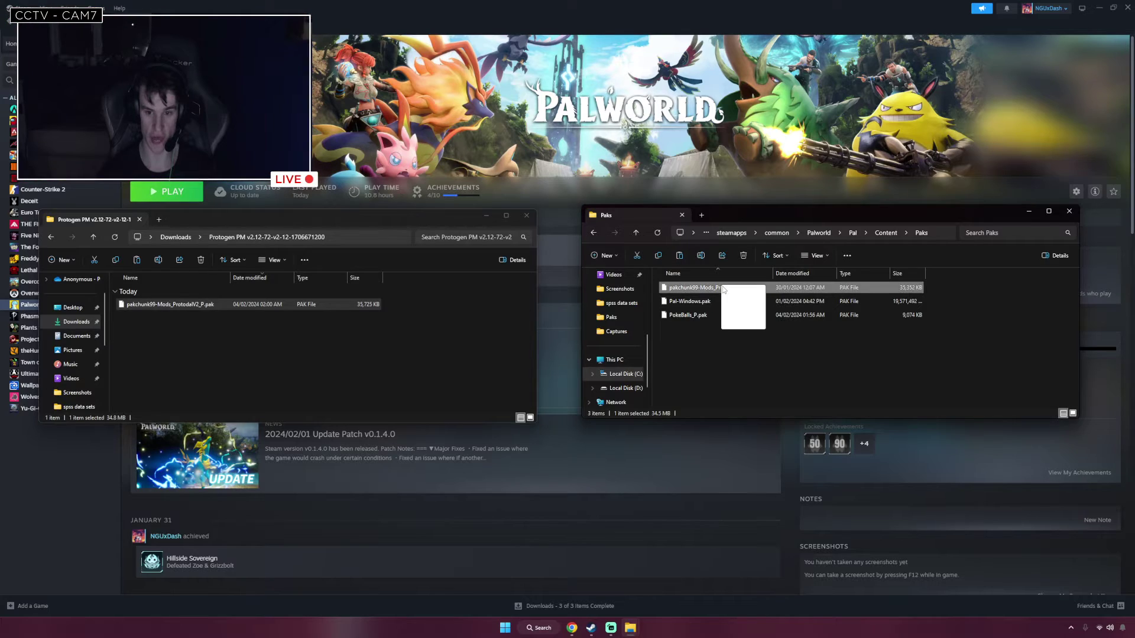
{"action": "left_click", "coordinate": [744, 255]}
{"action": "left_click_drag", "start_coordinate": [293, 304], "coordinate": [729, 338]}
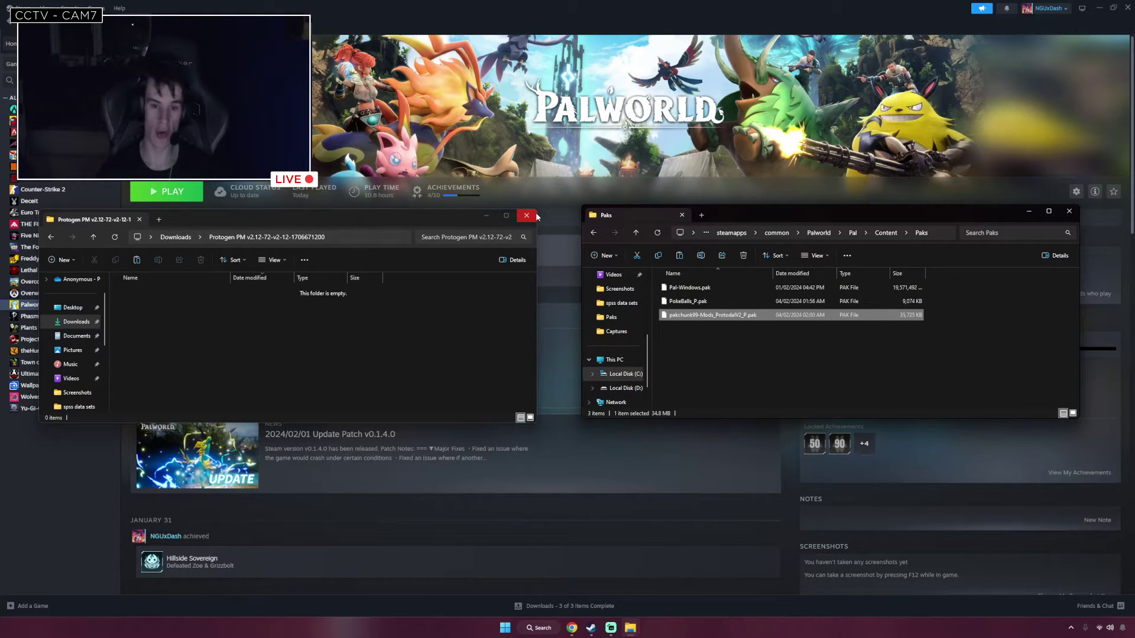
{"action": "left_click", "coordinate": [528, 216]}
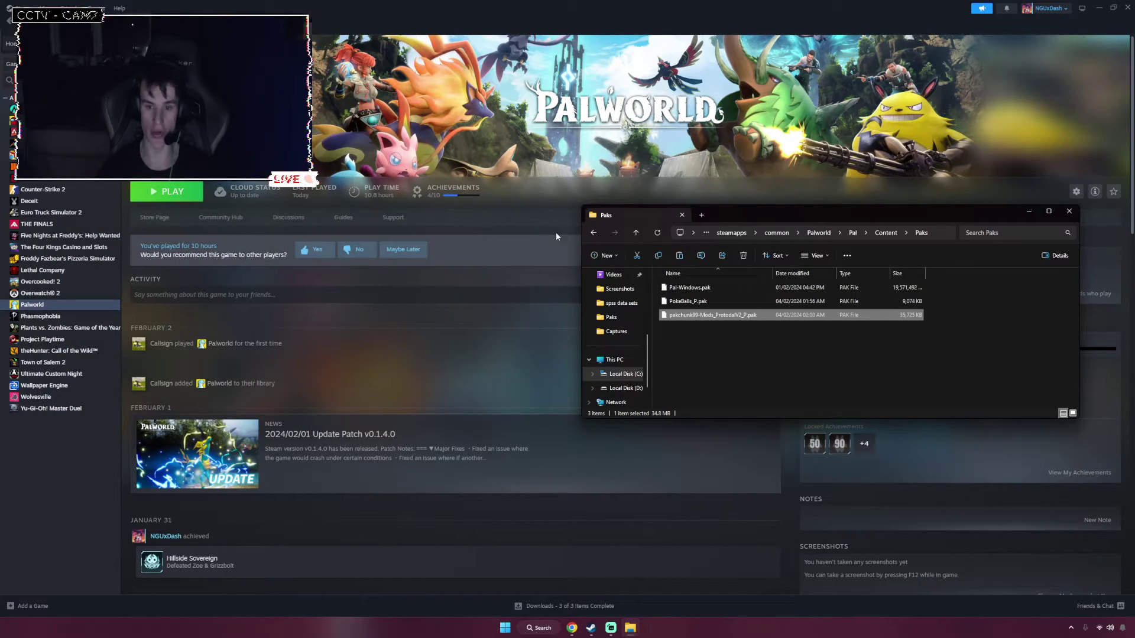
Step: Close the Paks window, dismiss Palworld's patch notes, and create a new world with the default name
{"action": "left_click", "coordinate": [1068, 211]}
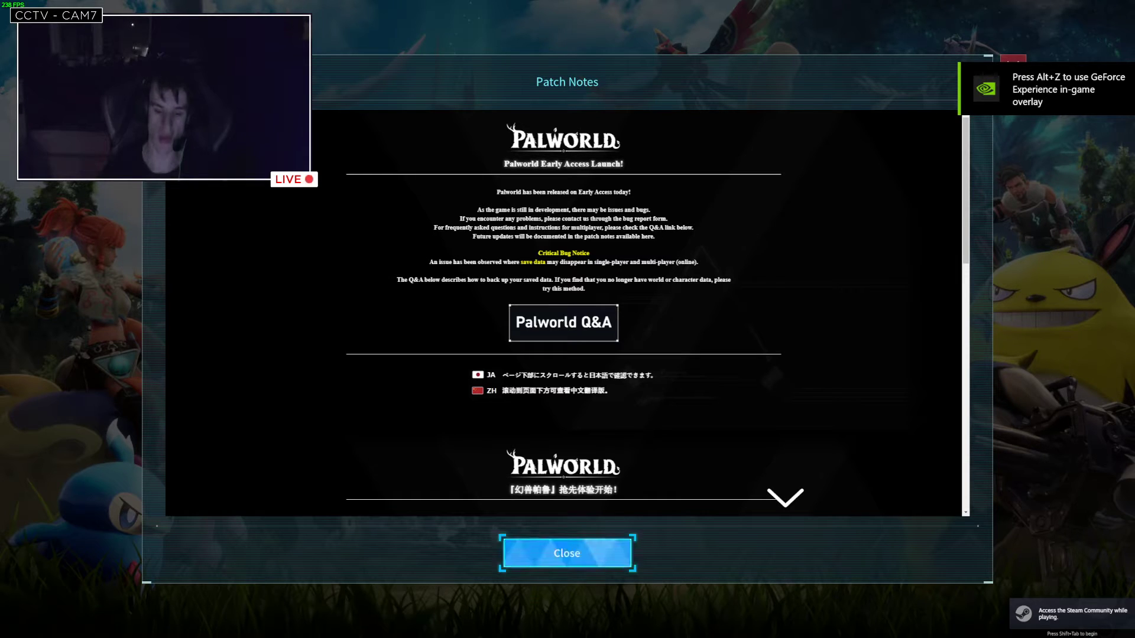
{"action": "left_click", "coordinate": [567, 553]}
{"action": "left_click", "coordinate": [552, 399]}
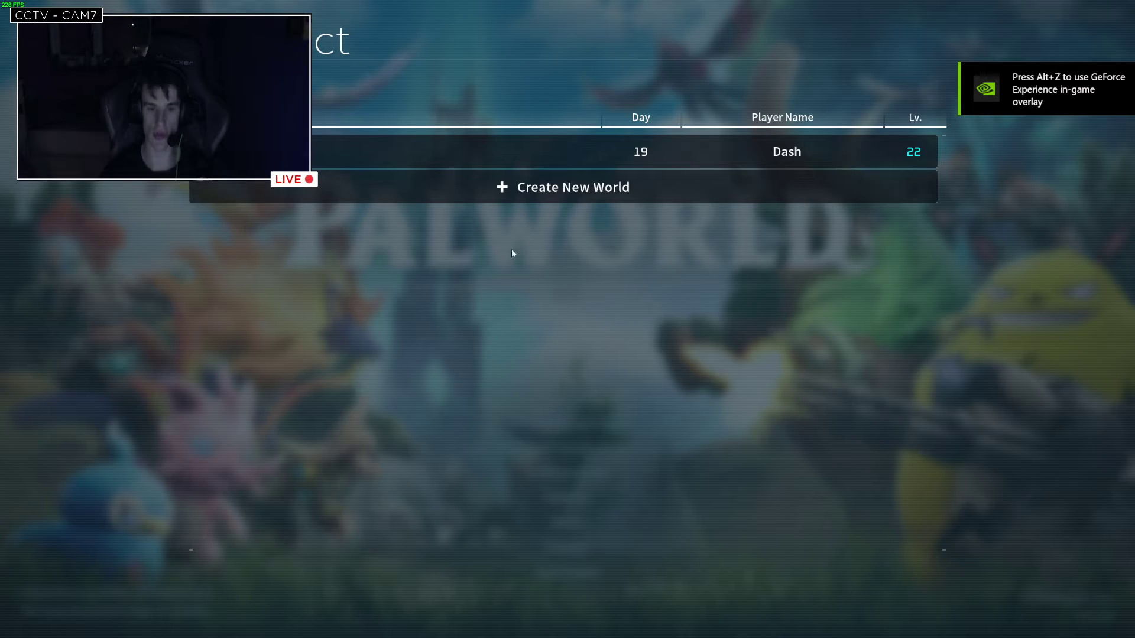
{"action": "left_click", "coordinate": [514, 184]}
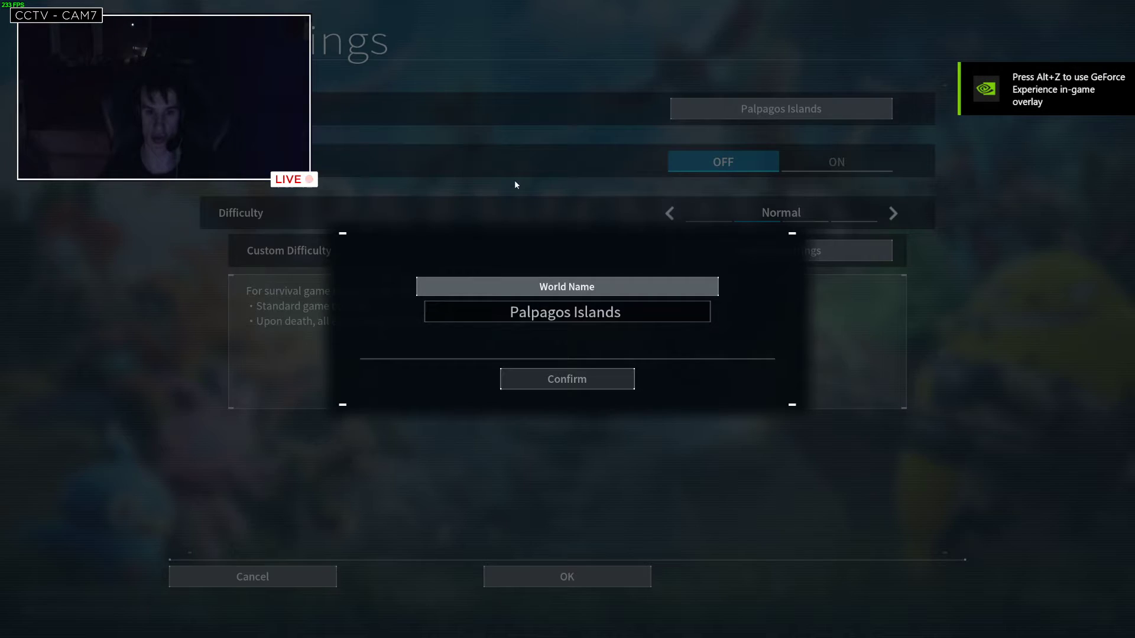
{"action": "left_click", "coordinate": [589, 377]}
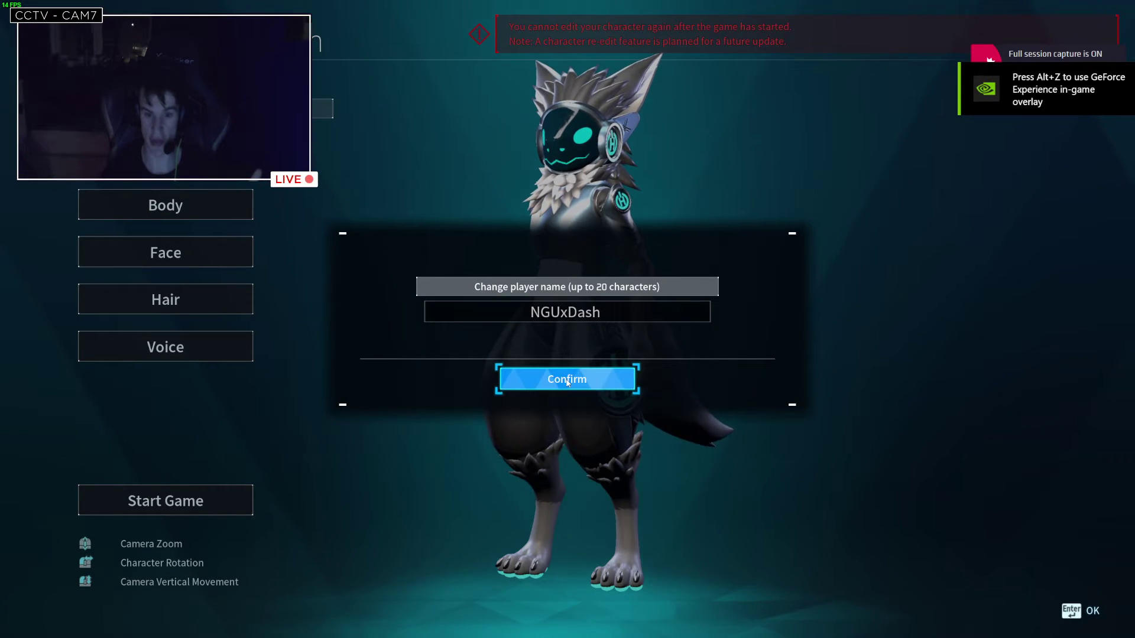
Step: Confirm the player name and preview the second and third Protogen body types
{"action": "left_click", "coordinate": [566, 381]}
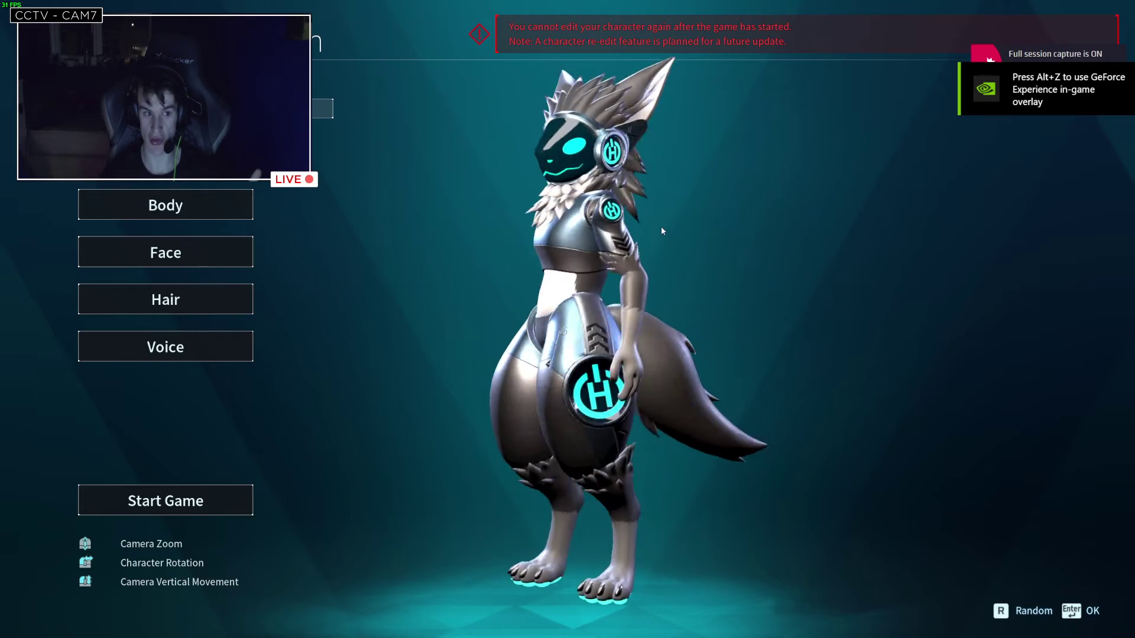
{"action": "left_click", "coordinate": [239, 197]}
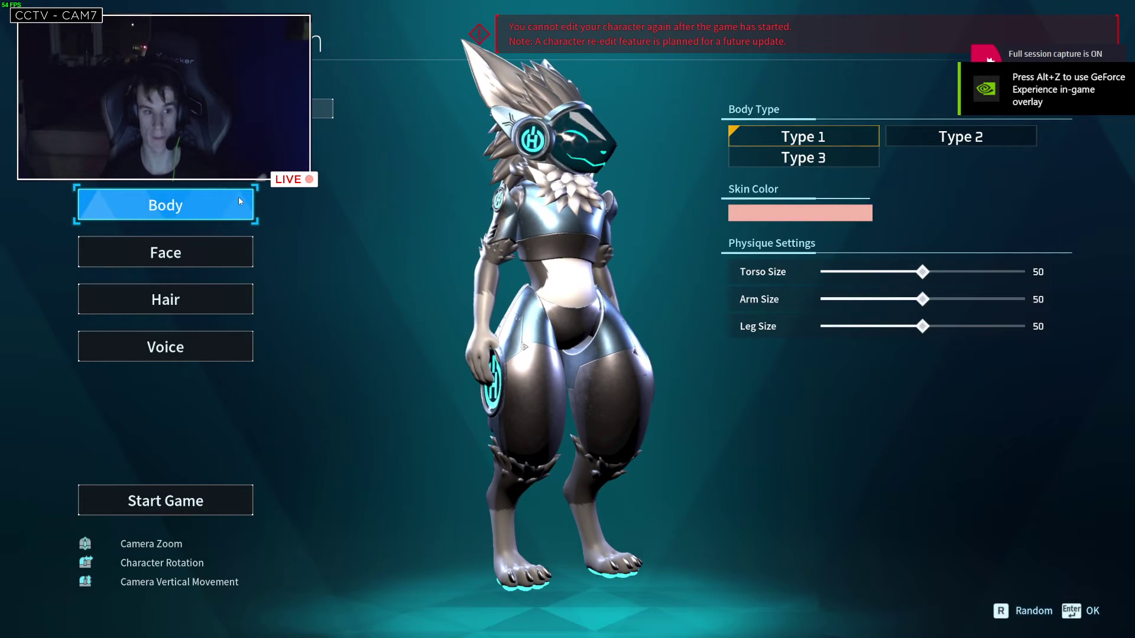
{"action": "left_click", "coordinate": [951, 141]}
{"action": "left_click", "coordinate": [825, 162]}
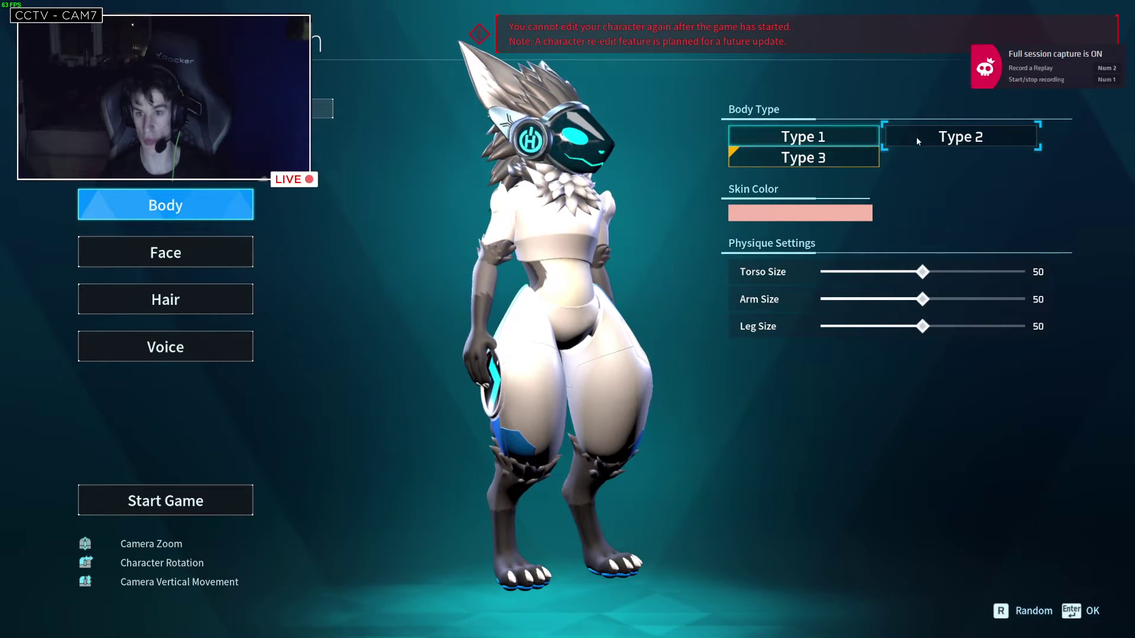
Step: Preview face types 3 and 4, return to face type 1, and view the hair and voice options
{"action": "left_click", "coordinate": [213, 260]}
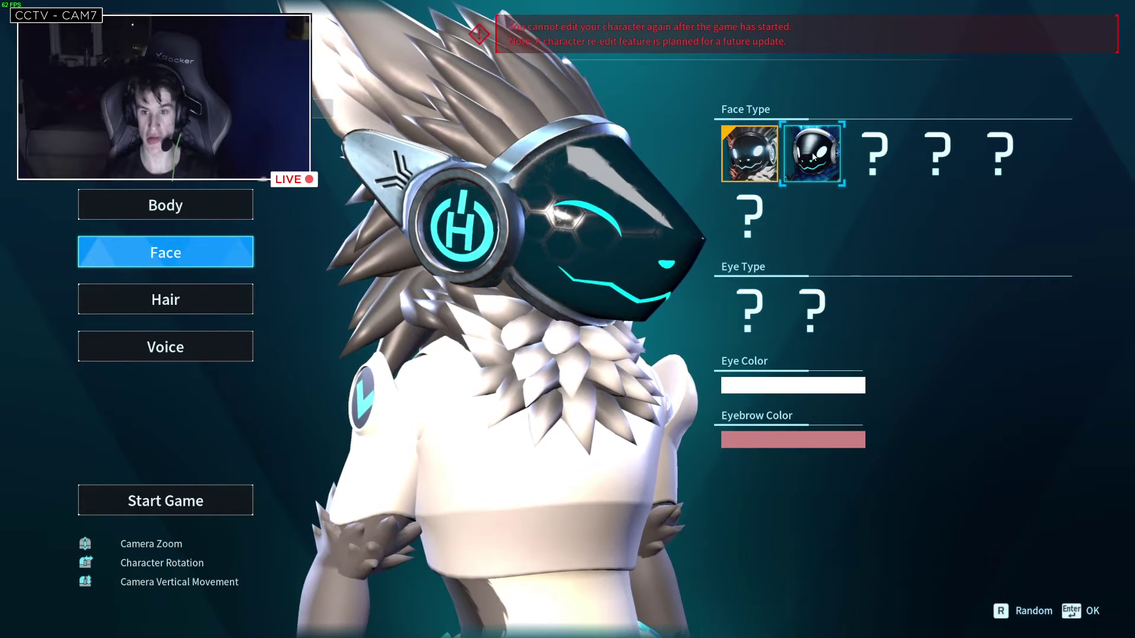
{"action": "left_click", "coordinate": [861, 149]}
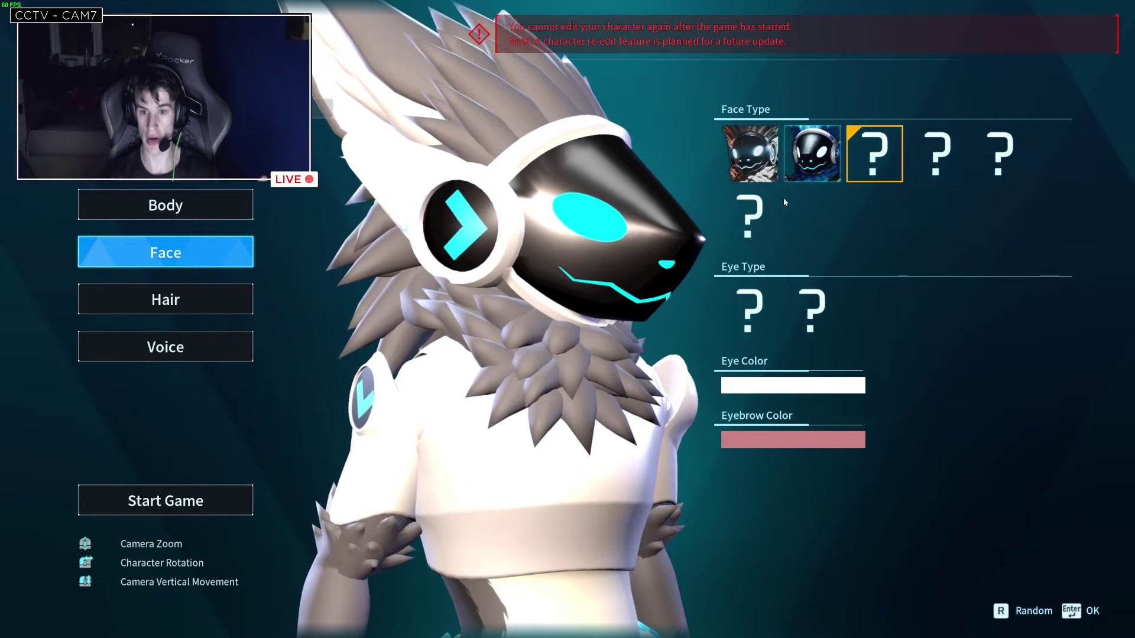
{"action": "left_click", "coordinate": [938, 155]}
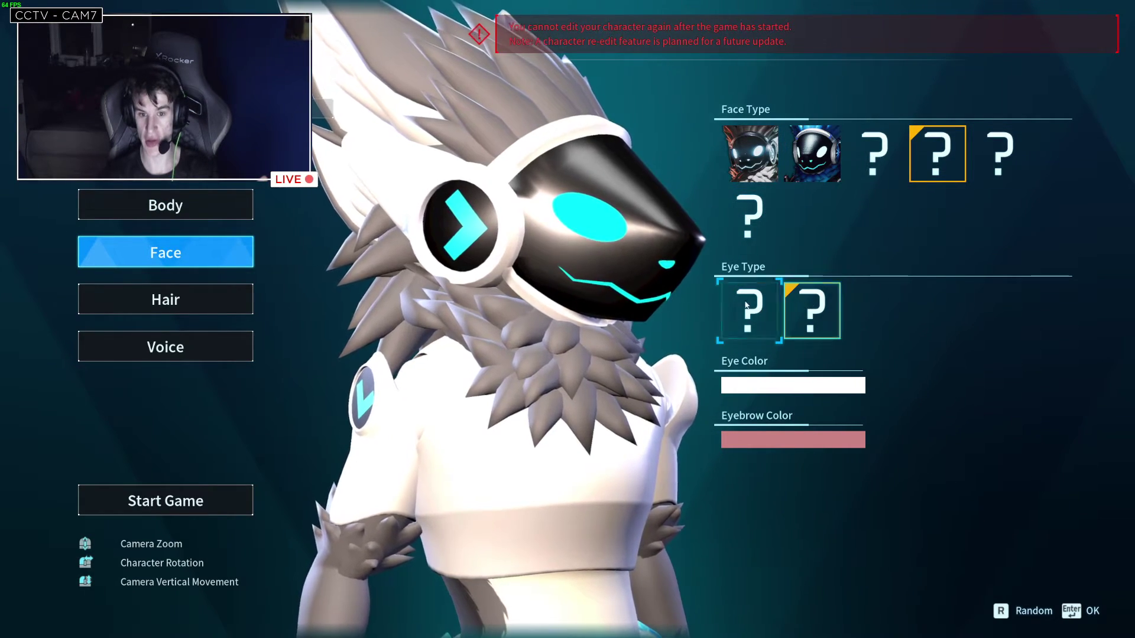
{"action": "left_click", "coordinate": [749, 154]}
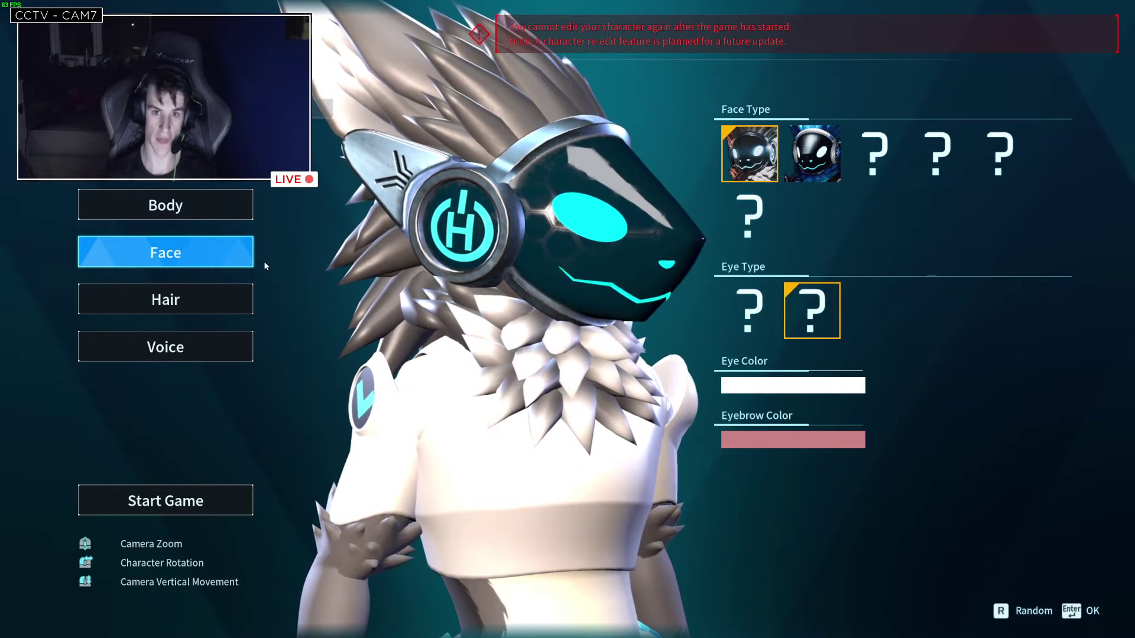
{"action": "left_click", "coordinate": [231, 289]}
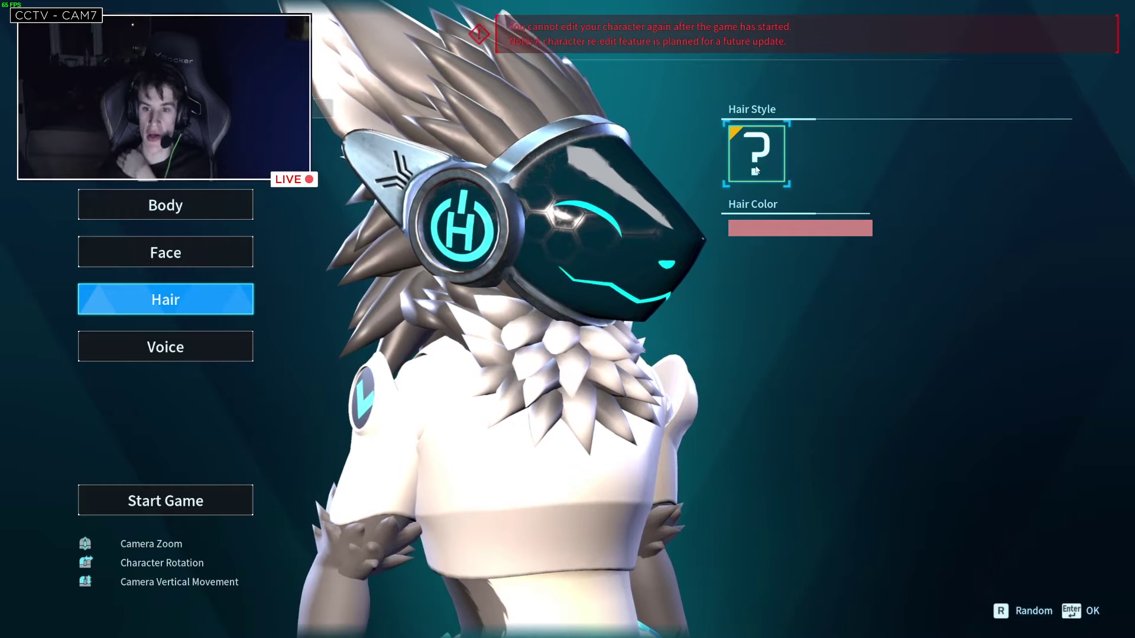
{"action": "left_click", "coordinate": [190, 346]}
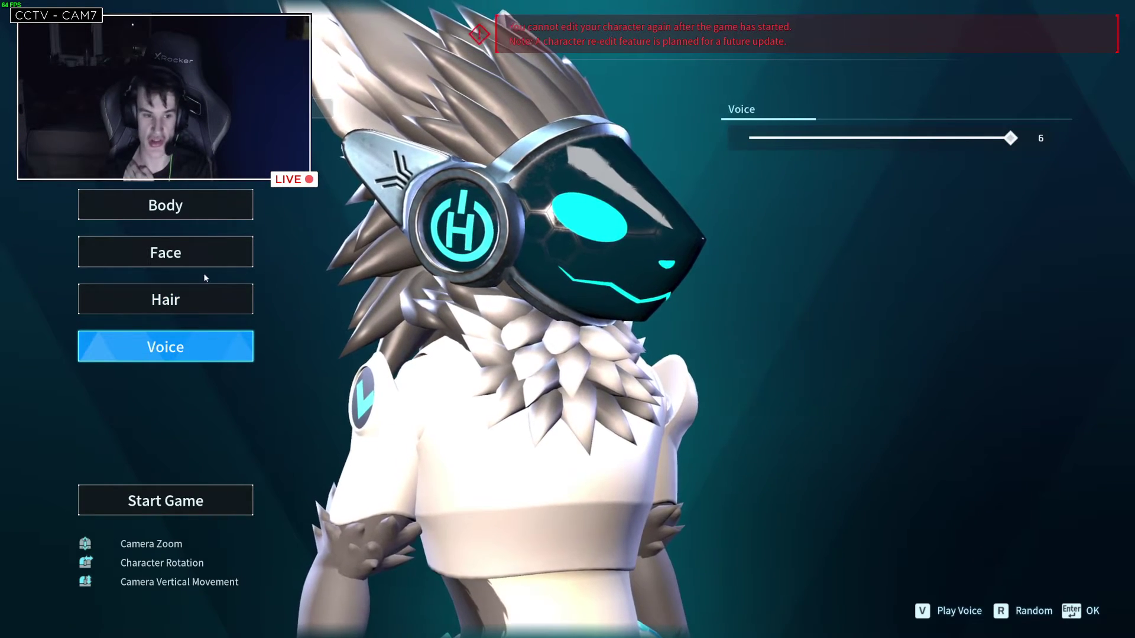
Step: Try the PRS and BASE Protogen body presets
{"action": "key", "text": "Up"}
{"action": "key", "text": "Up"}
{"action": "key", "text": "Up"}
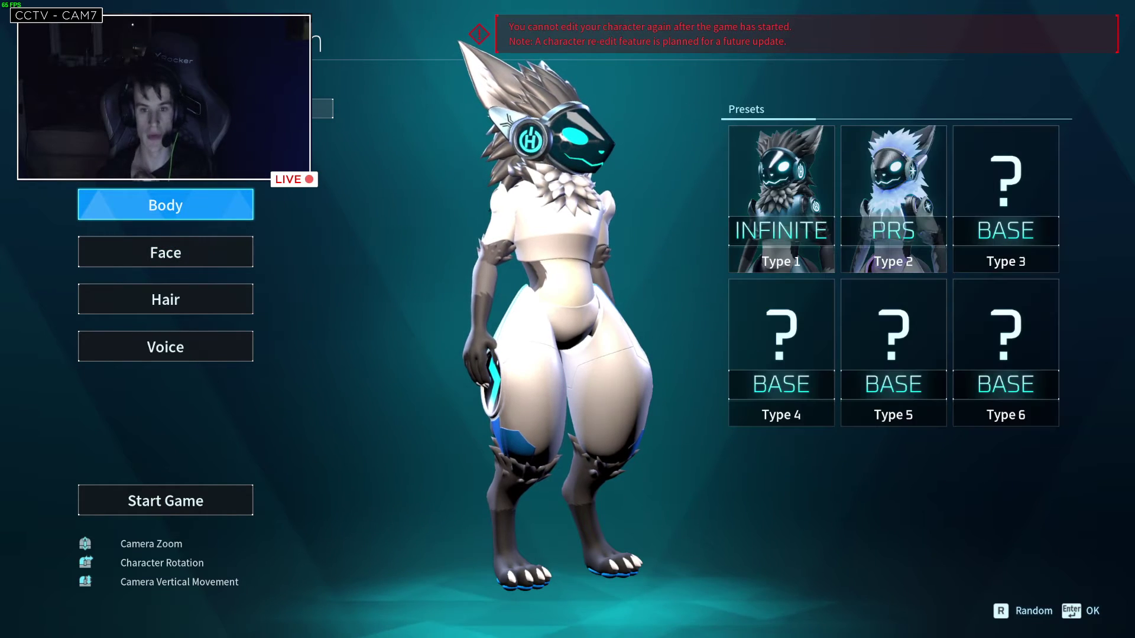
{"action": "left_click", "coordinate": [893, 195]}
{"action": "left_click", "coordinate": [1009, 200]}
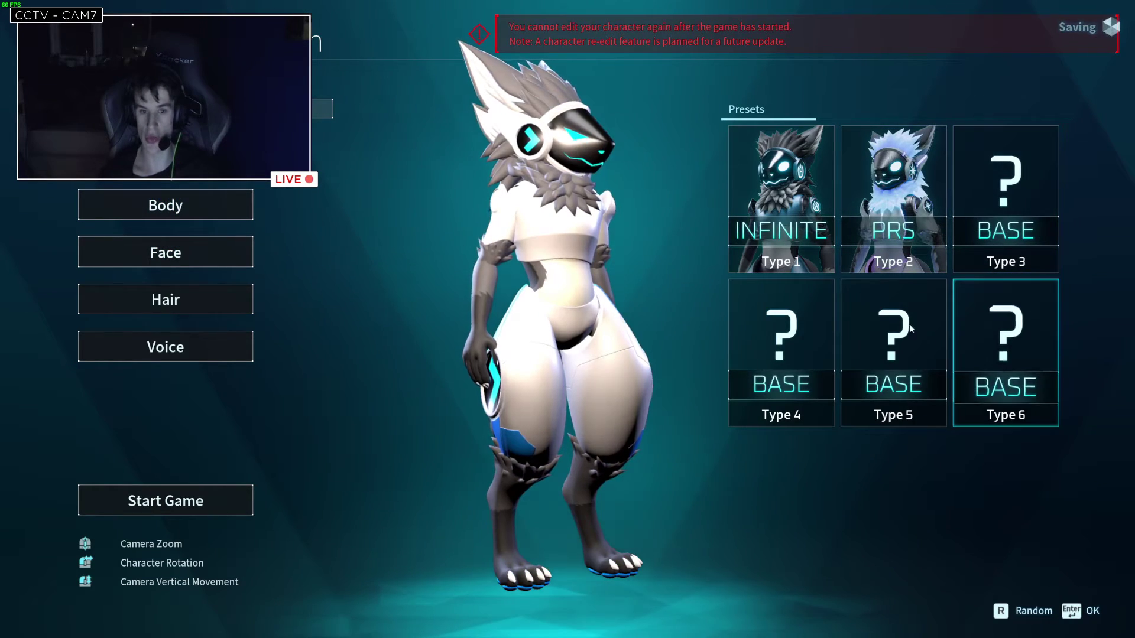
{"action": "left_click", "coordinate": [780, 236]}
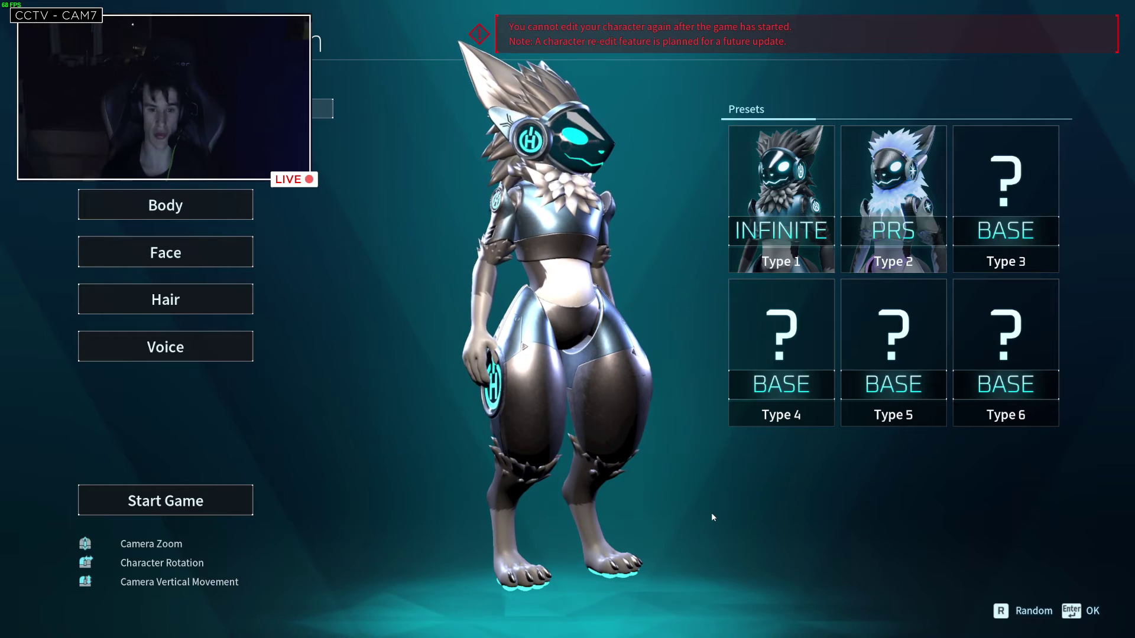
{"action": "left_click", "coordinate": [162, 206]}
{"action": "left_click", "coordinate": [192, 191]}
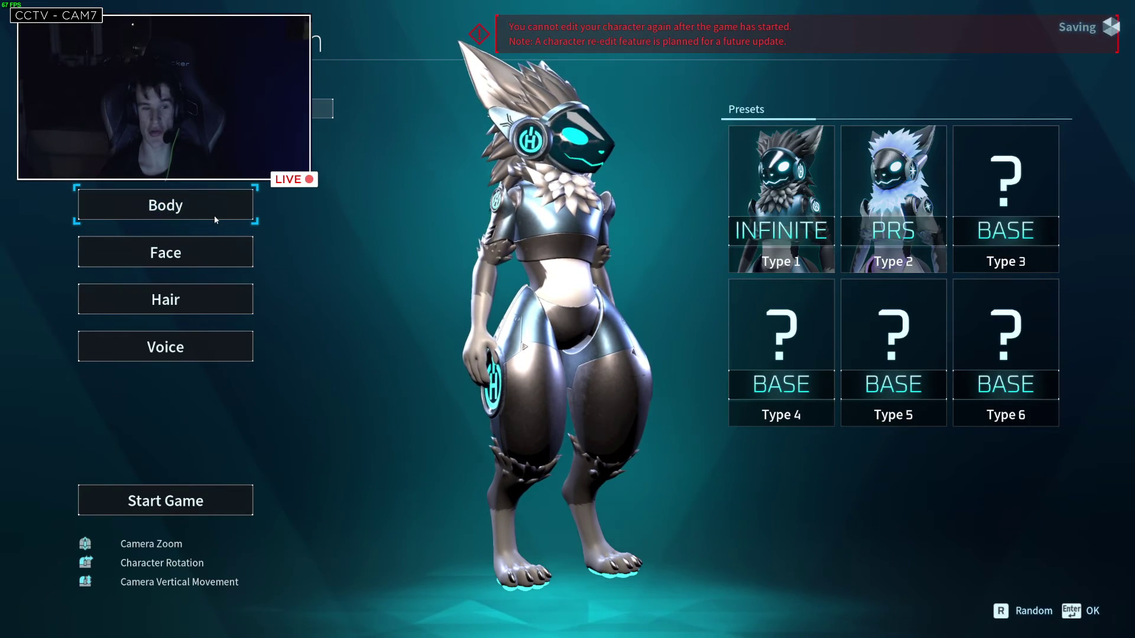